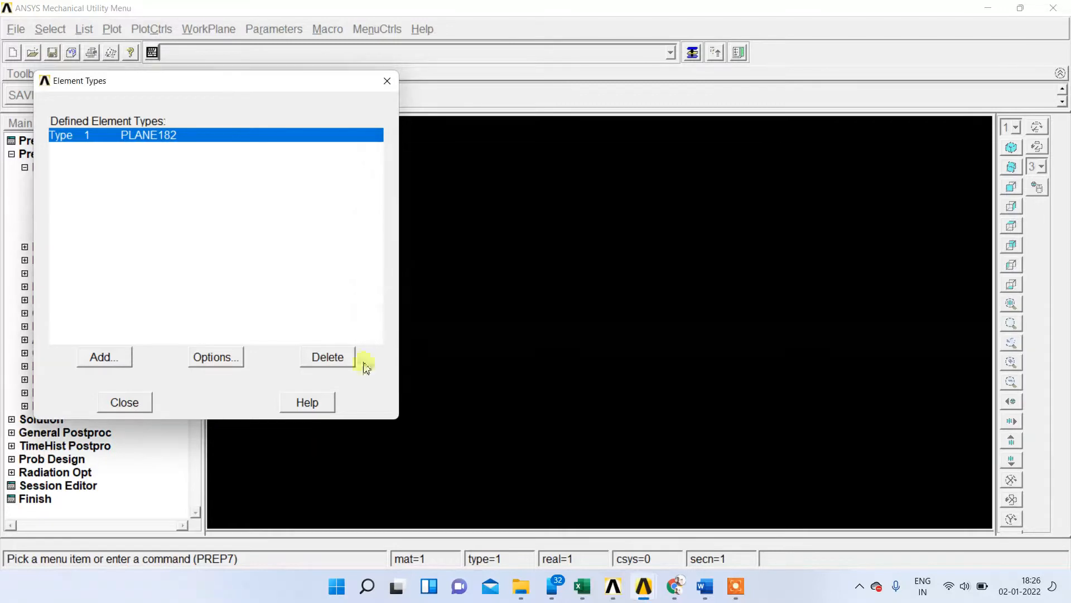
- Finish the element type definition and add real constant set 1 for PLANE182 with a thickness of 1
{"action": "left_click", "coordinate": [118, 403]}
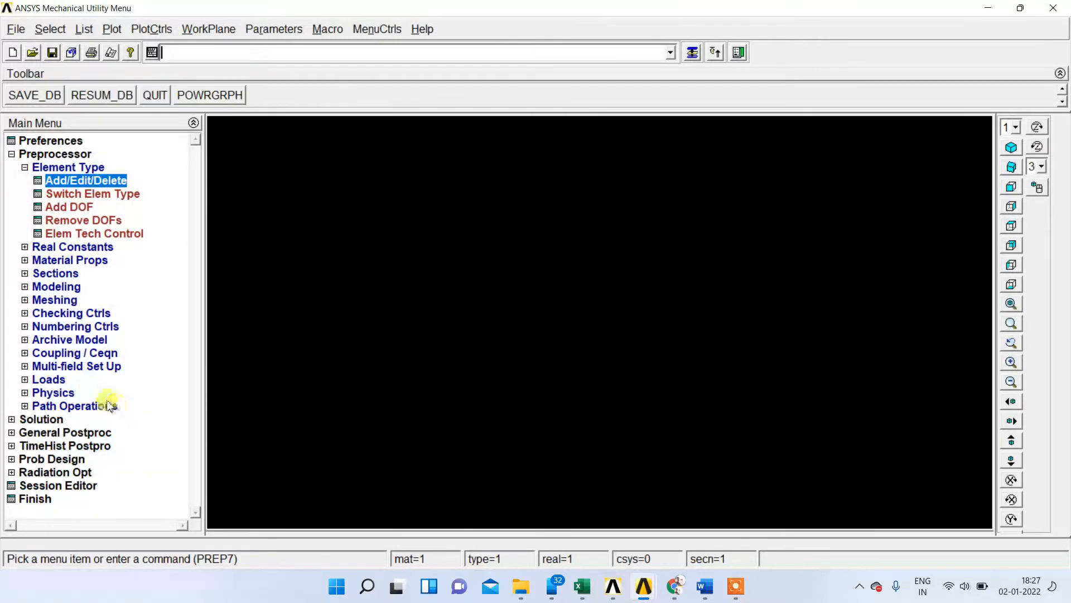
{"action": "left_click", "coordinate": [24, 167]}
{"action": "left_click", "coordinate": [62, 182]}
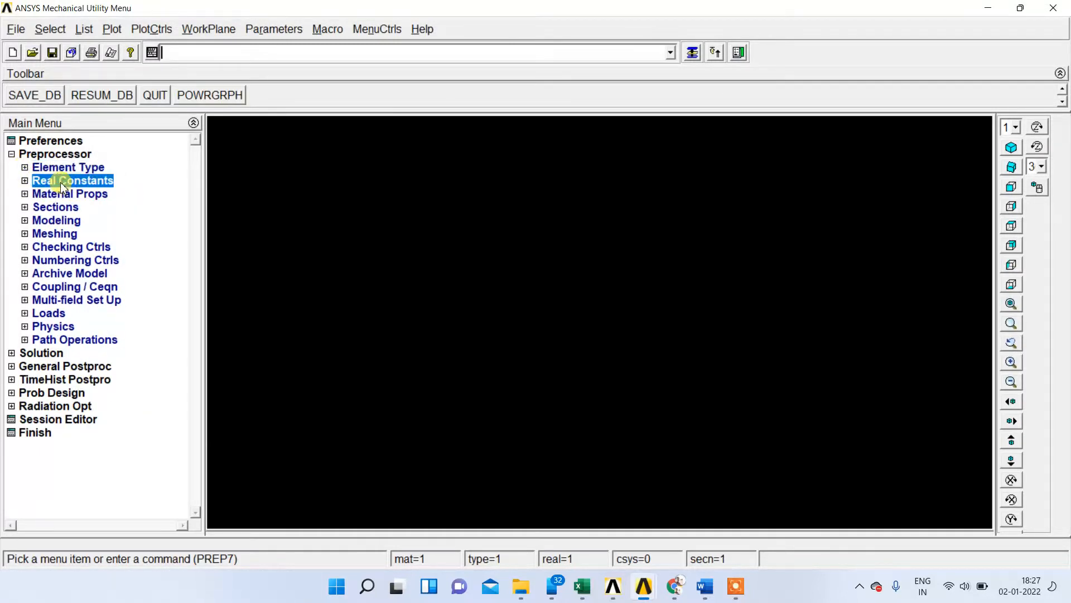
{"action": "left_click", "coordinate": [82, 195]}
{"action": "left_click", "coordinate": [79, 310]}
{"action": "left_click", "coordinate": [85, 355]}
{"action": "left_click", "coordinate": [596, 312]}
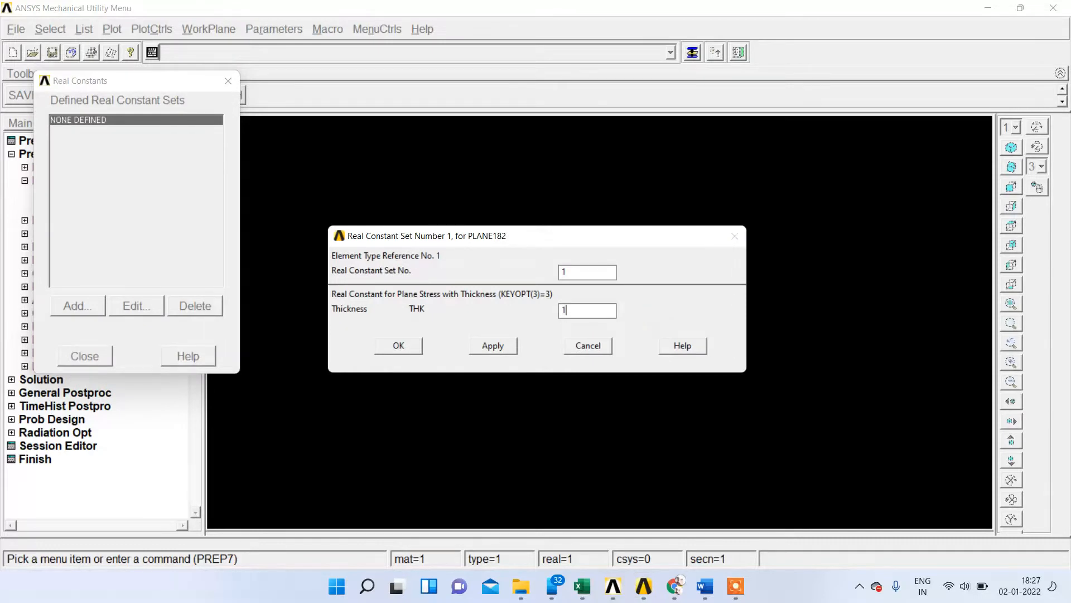
{"action": "left_click", "coordinate": [389, 346]}
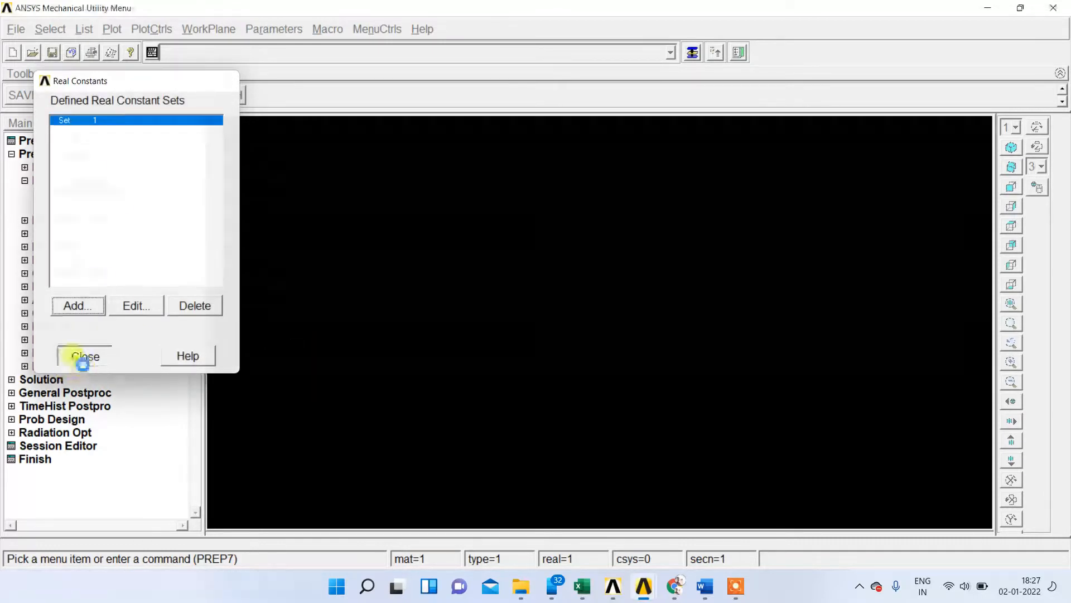
{"action": "left_click", "coordinate": [83, 364]}
{"action": "left_click", "coordinate": [27, 180]}
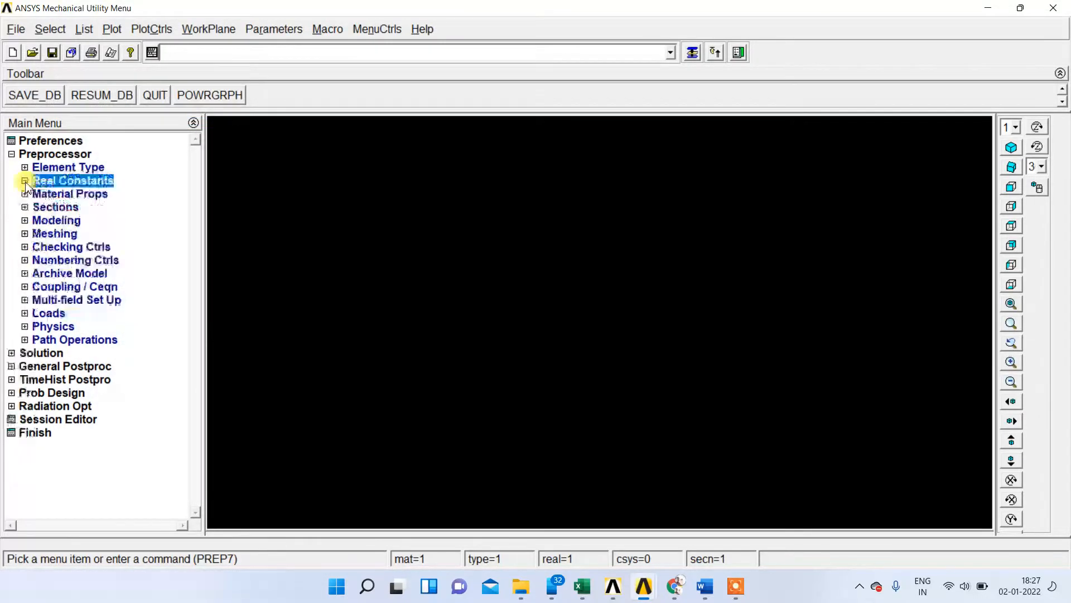
- Open the structural linear elastic isotropic properties for material model 1
{"action": "left_click", "coordinate": [81, 194]}
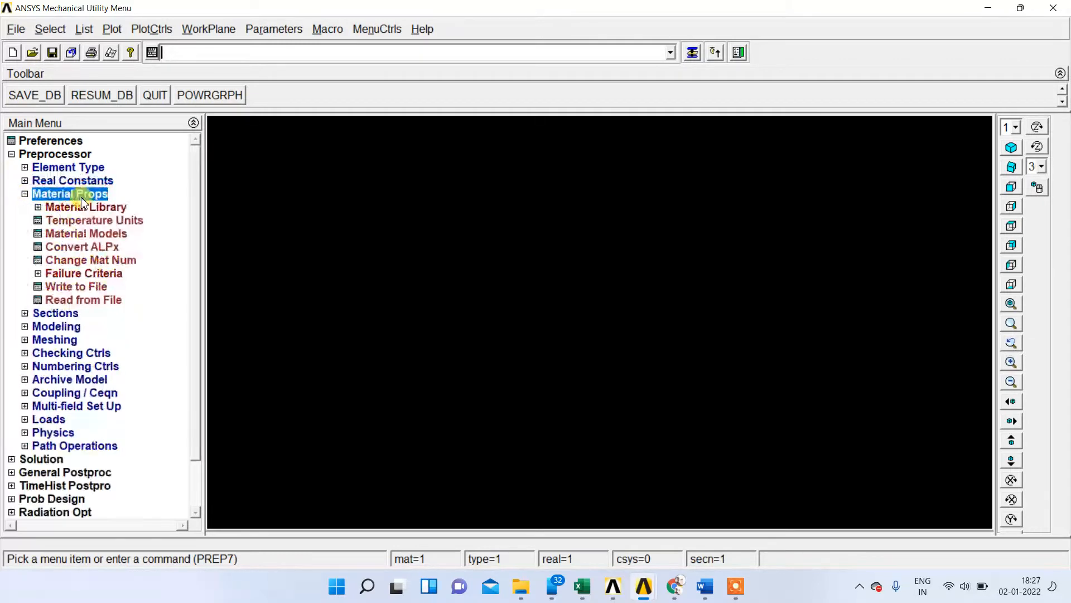
{"action": "left_click", "coordinate": [96, 235]}
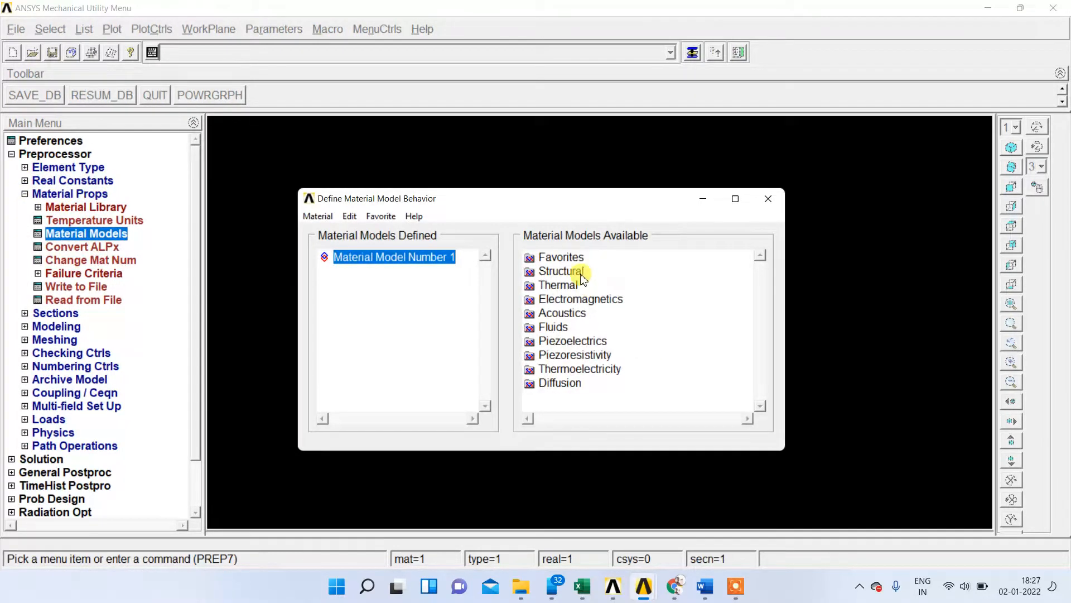
{"action": "double_click", "coordinate": [580, 274]}
{"action": "double_click", "coordinate": [576, 286]}
{"action": "double_click", "coordinate": [596, 300]}
{"action": "left_click", "coordinate": [620, 314]}
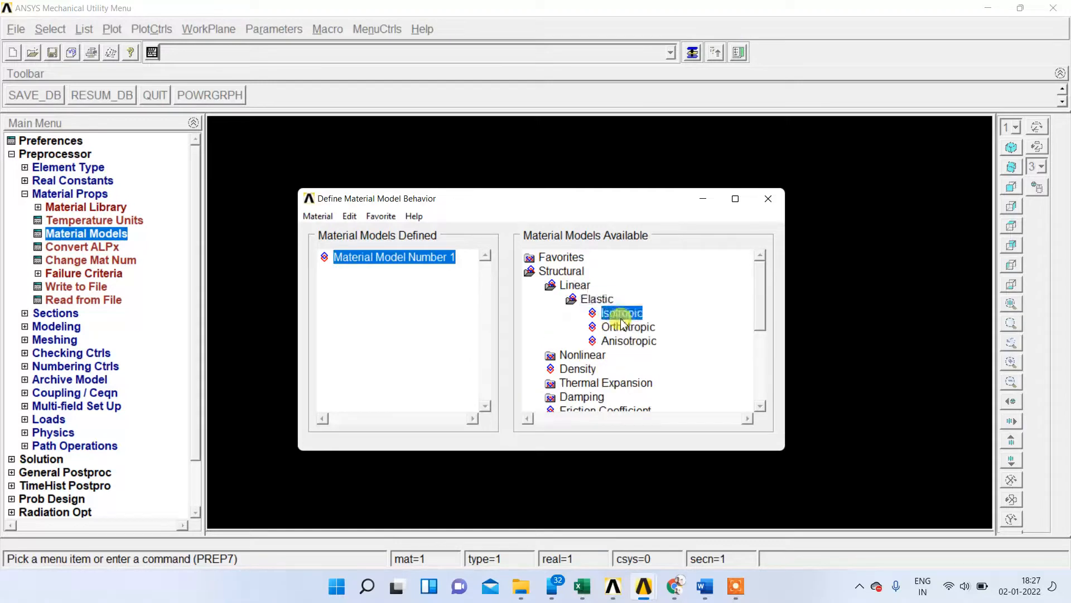
{"action": "double_click", "coordinate": [621, 315]}
- Check the elastic modulus in the Word problem statement and set EX to 2.1e5 for material 1
{"action": "mouse_move", "coordinate": [645, 597]}
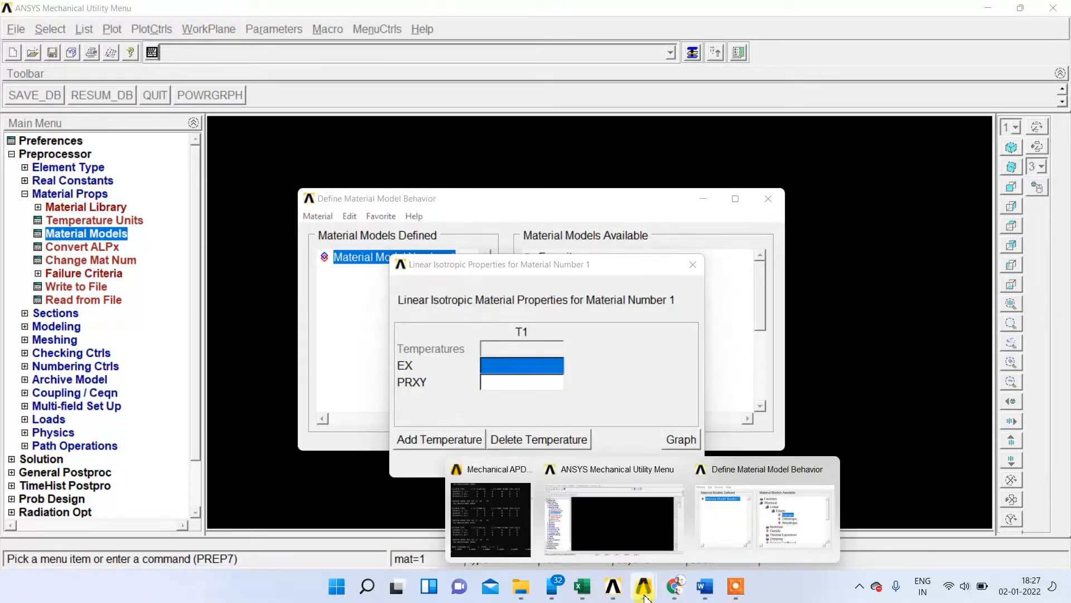
{"action": "mouse_move", "coordinate": [742, 530]}
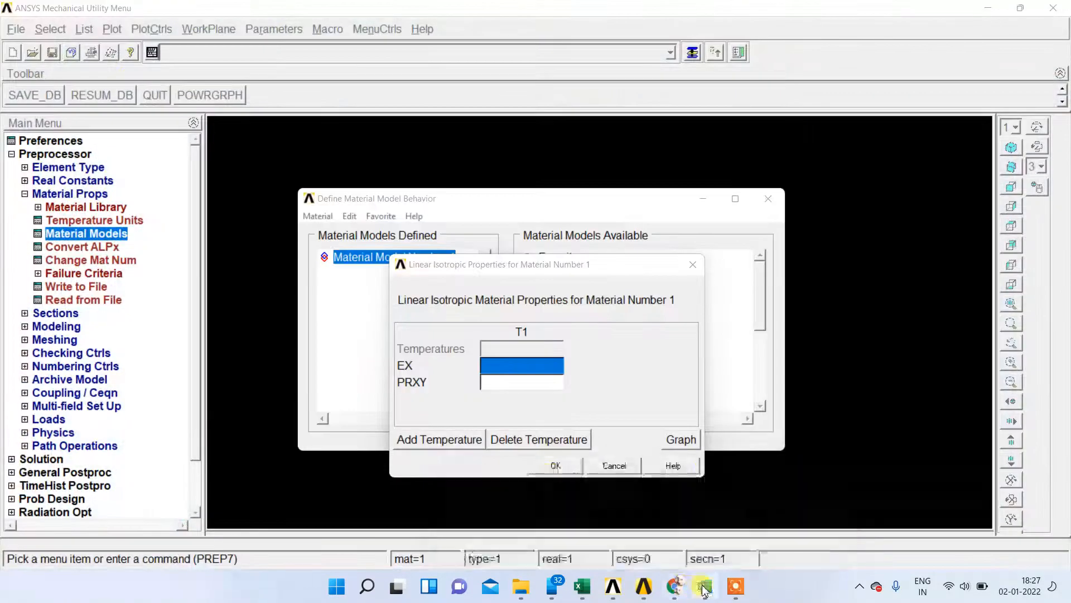
{"action": "left_click", "coordinate": [704, 587]}
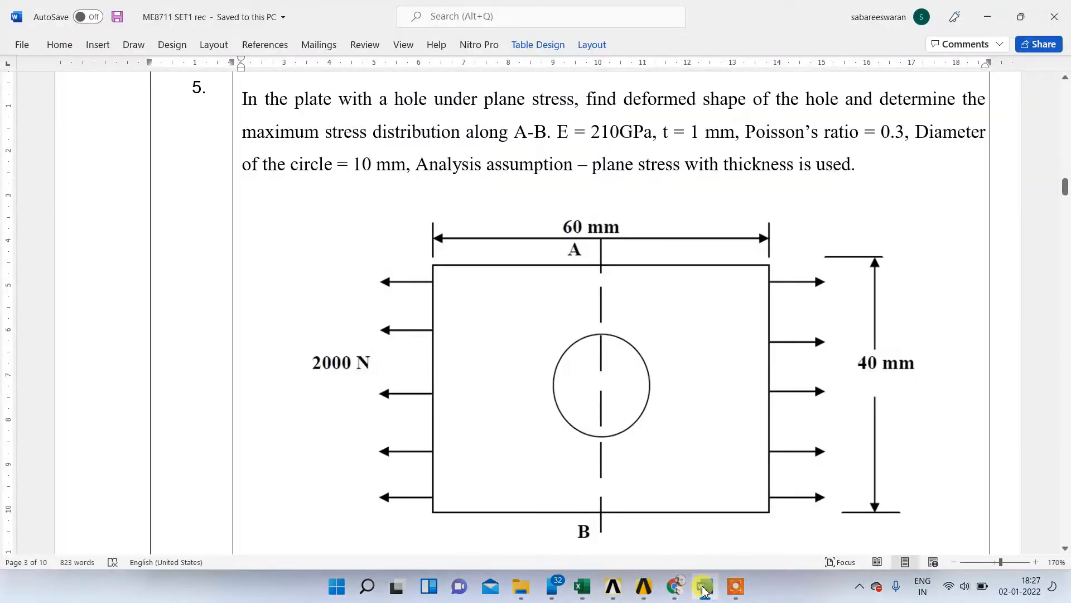
{"action": "left_click", "coordinate": [704, 589]}
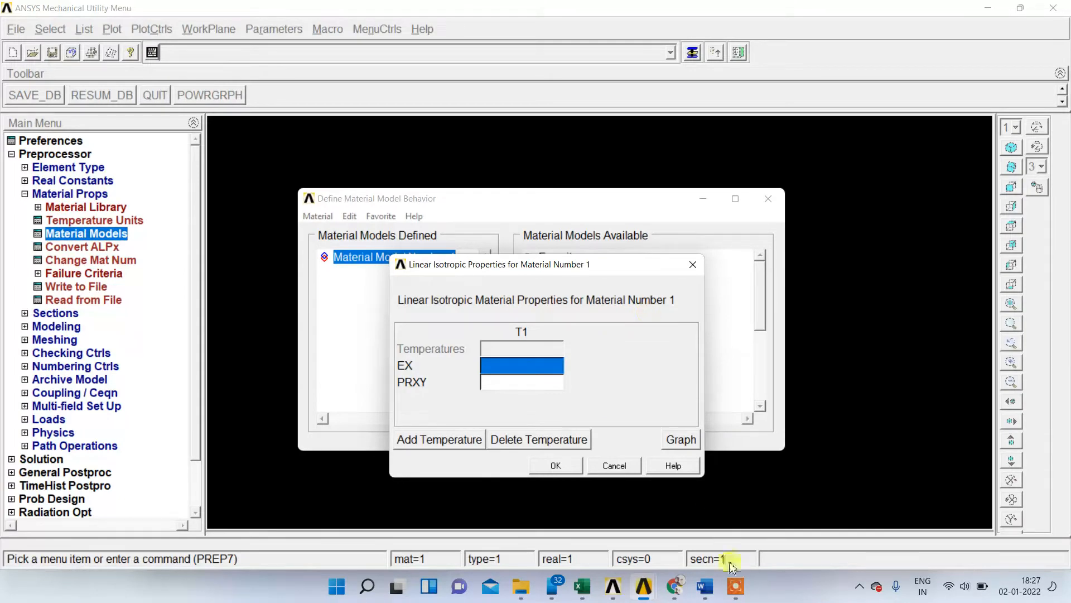
{"action": "left_click", "coordinate": [704, 587]}
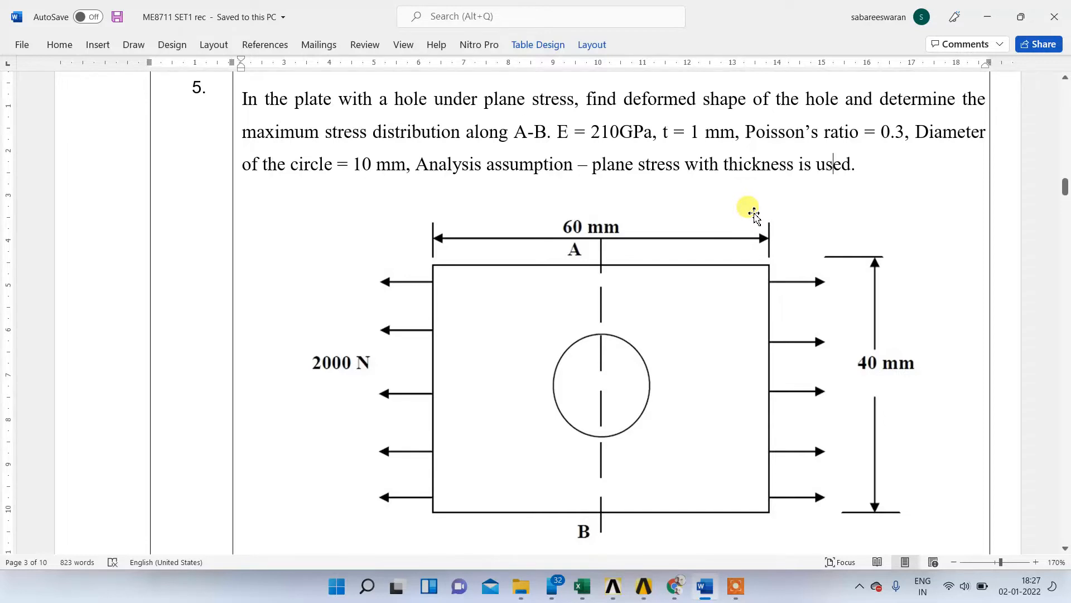
{"action": "left_click", "coordinate": [707, 591]}
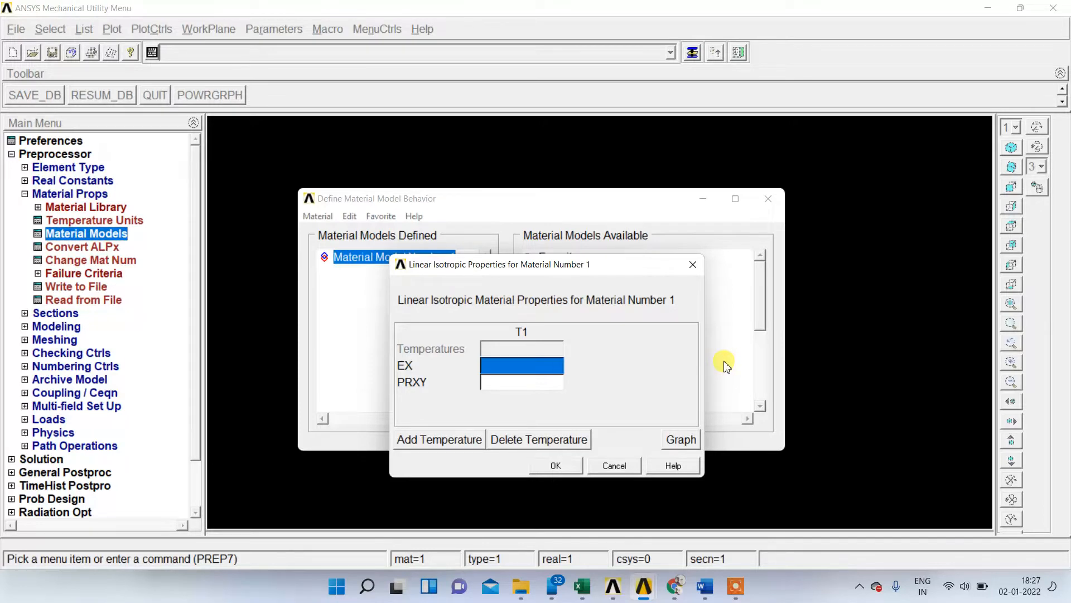
{"action": "type", "text": "2.1e5"}
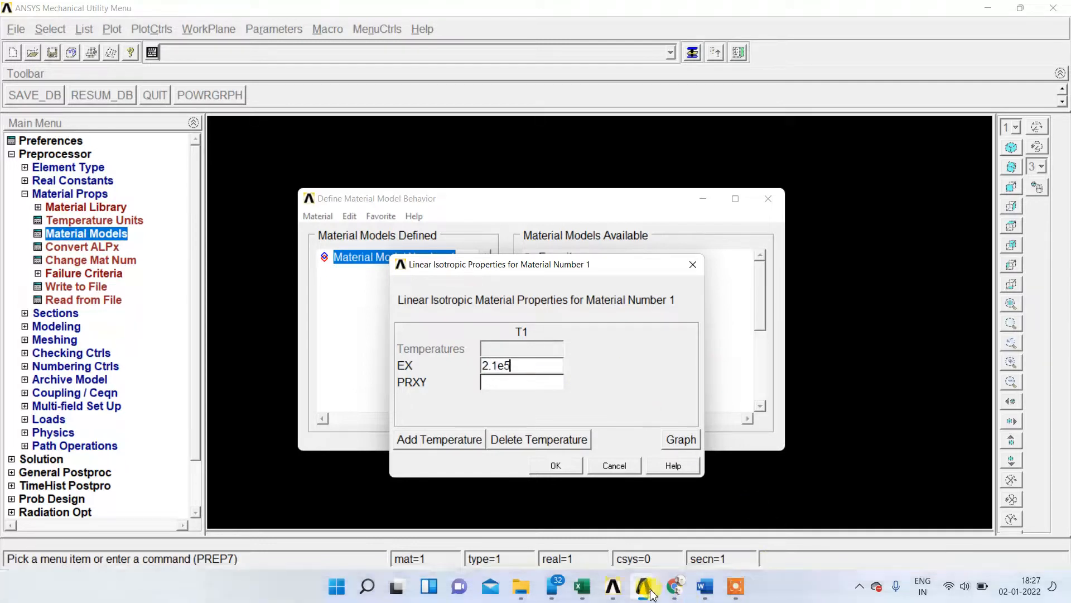
- Check Poisson's ratio in the Word document, set PRXY to 0.3 and finish the material definition
{"action": "left_click", "coordinate": [702, 589]}
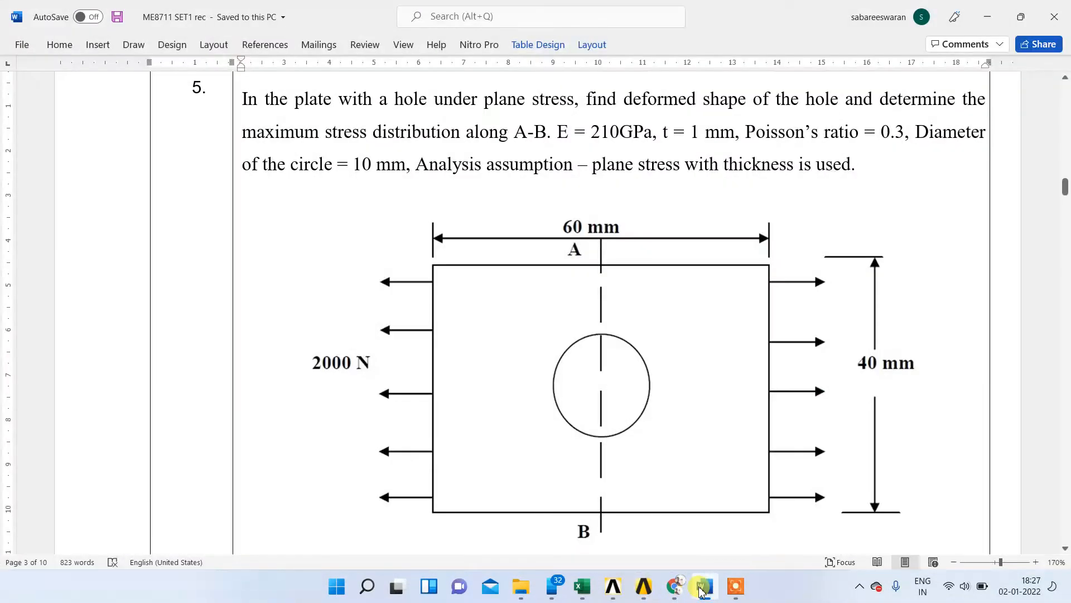
{"action": "left_click", "coordinate": [702, 588]}
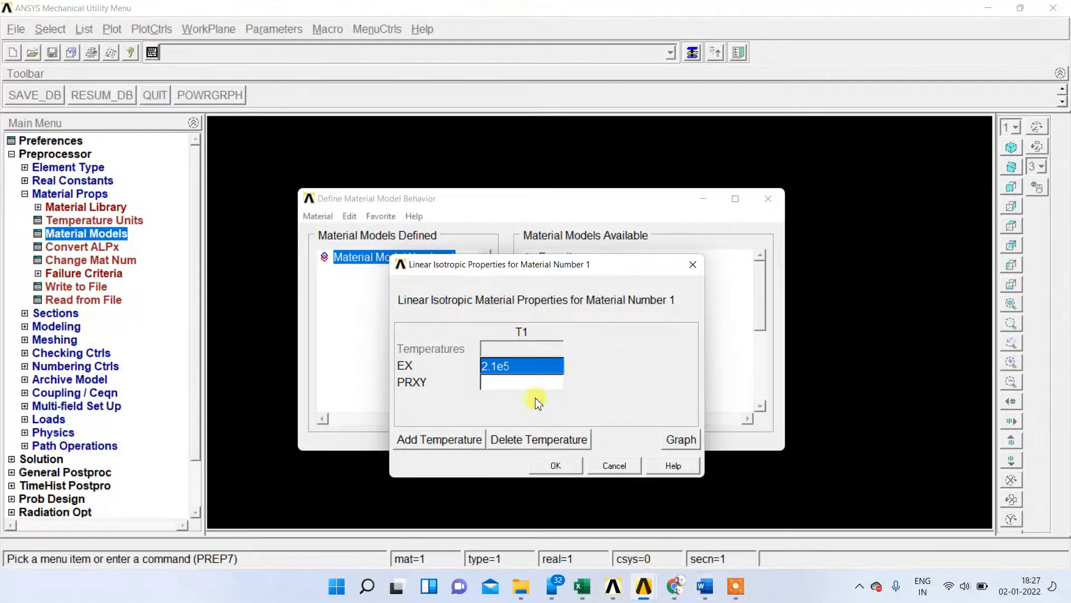
{"action": "left_click", "coordinate": [540, 382]}
{"action": "type", "text": "0.3"}
{"action": "left_click", "coordinate": [555, 465]}
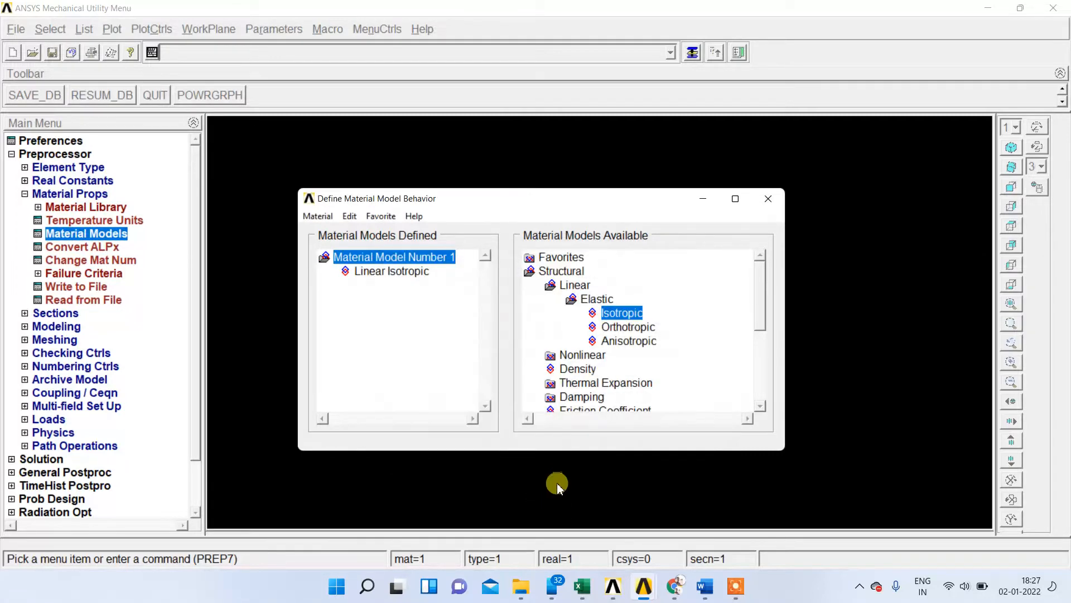
{"action": "left_click", "coordinate": [768, 199]}
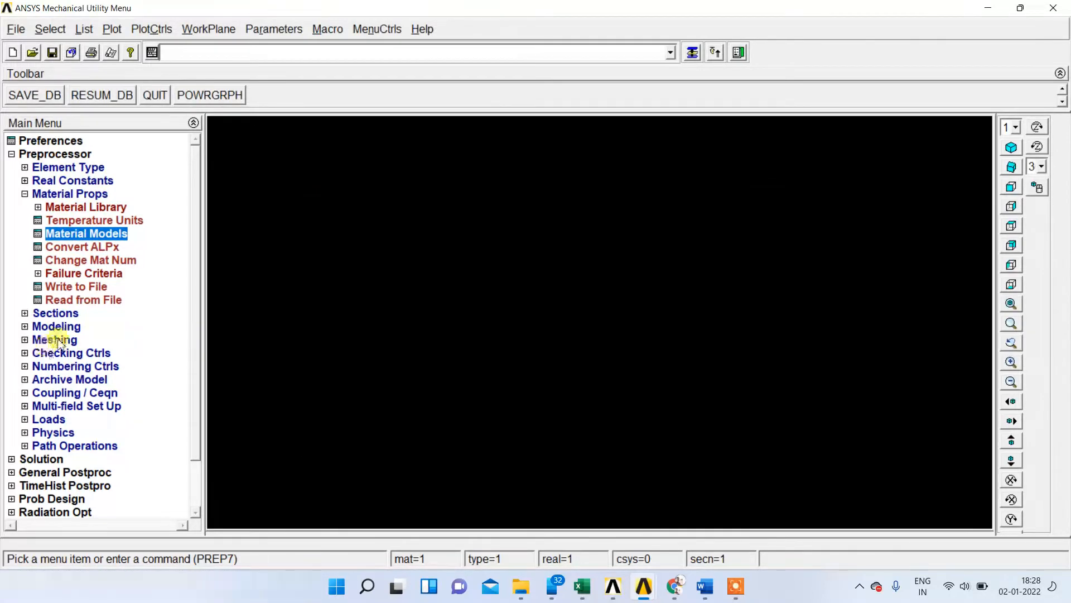
- Examine the plate drawing in the Word document for the dimensions needed to model the geometry
{"action": "left_click", "coordinate": [65, 326]}
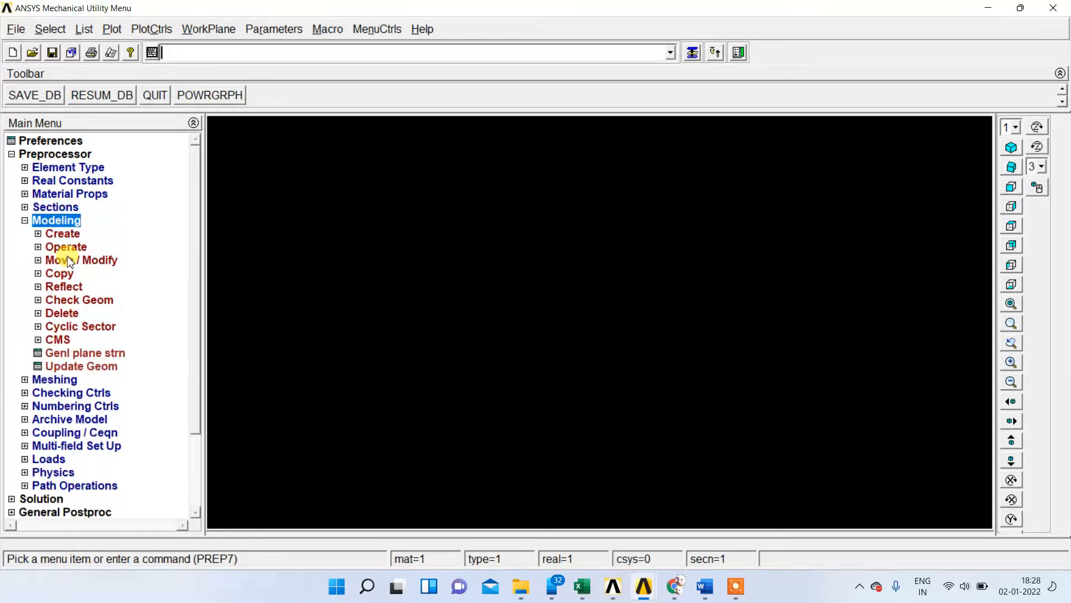
{"action": "left_click", "coordinate": [65, 234]}
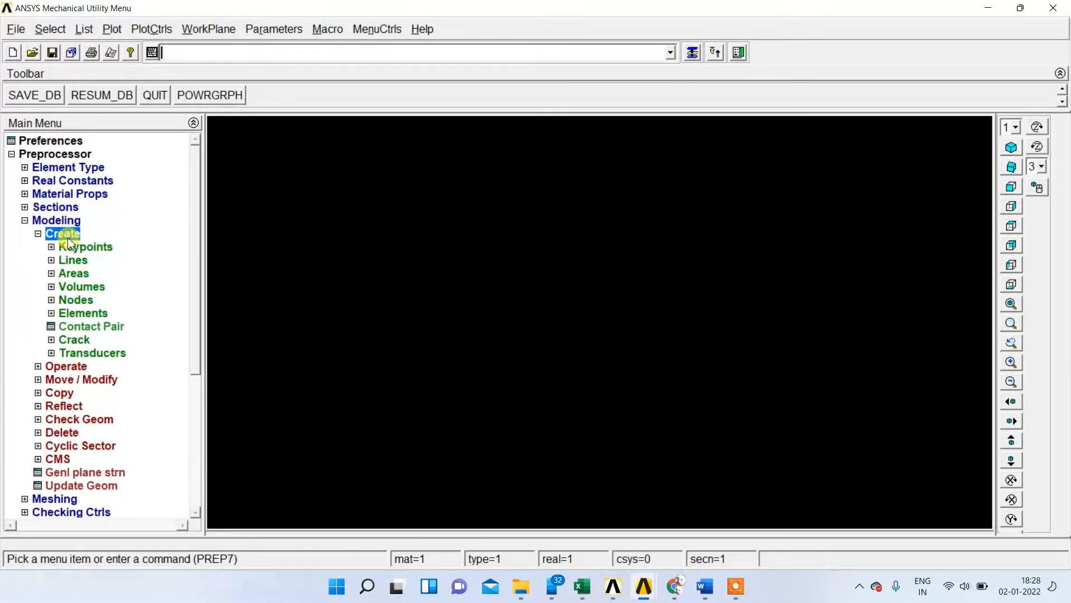
{"action": "left_click", "coordinate": [37, 233]}
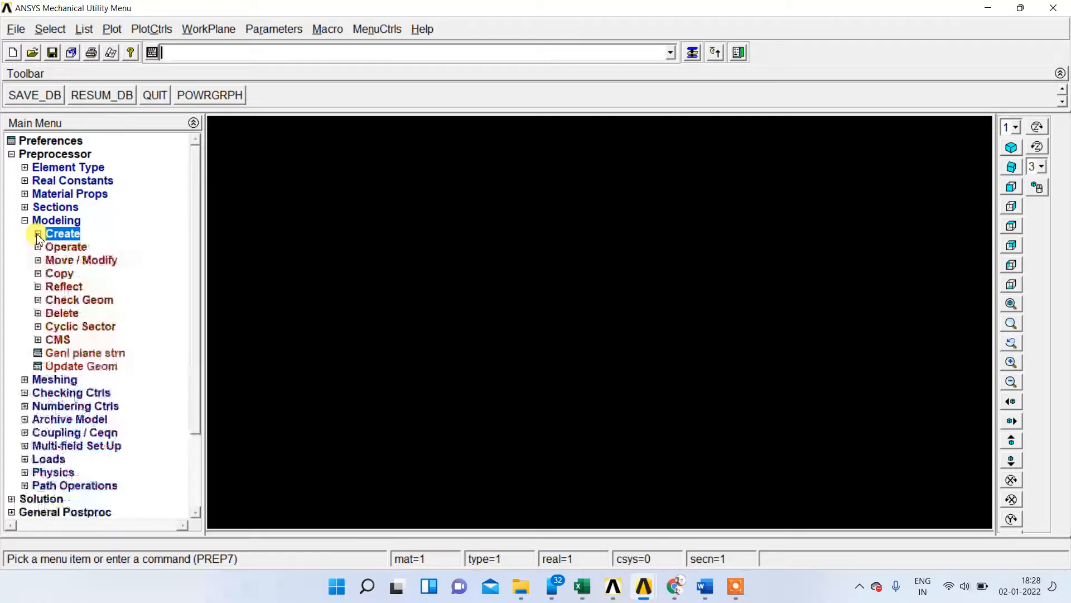
{"action": "left_click", "coordinate": [704, 587]}
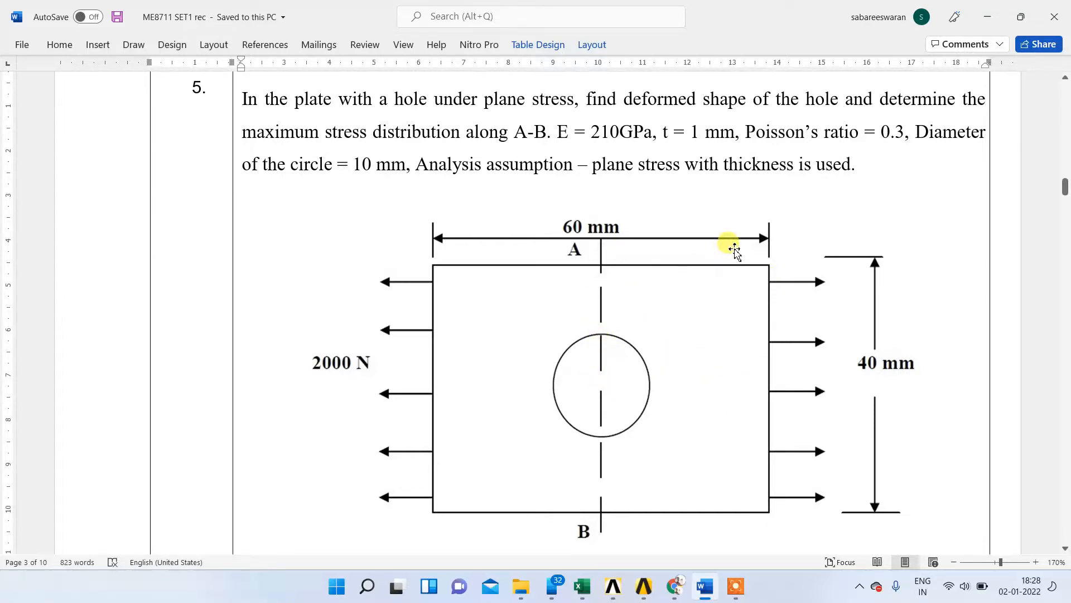
{"action": "key", "text": "alt+Tab"}
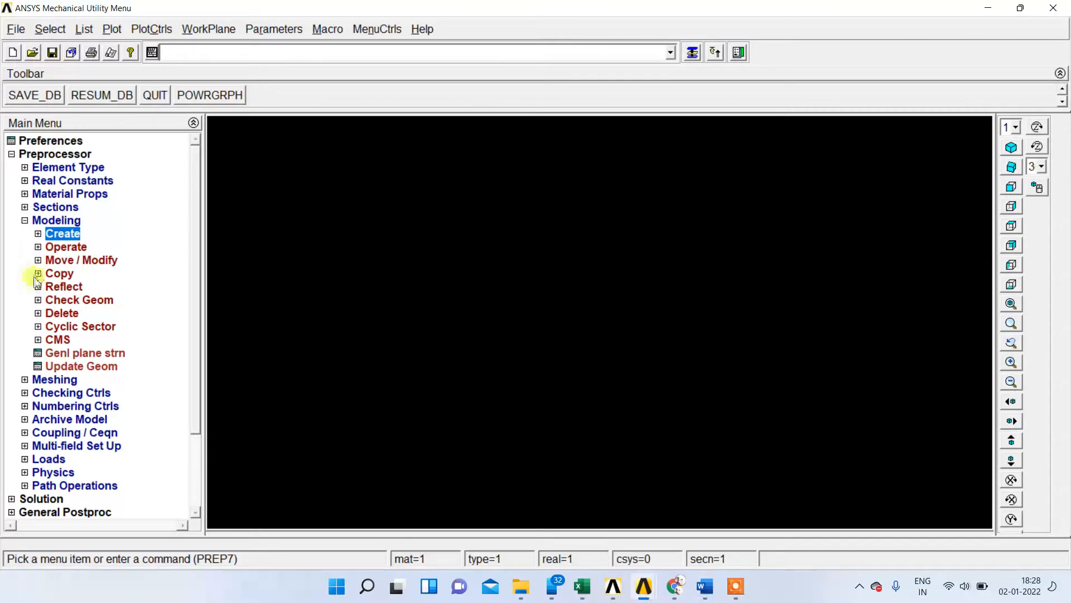
{"action": "key", "text": "alt+Tab"}
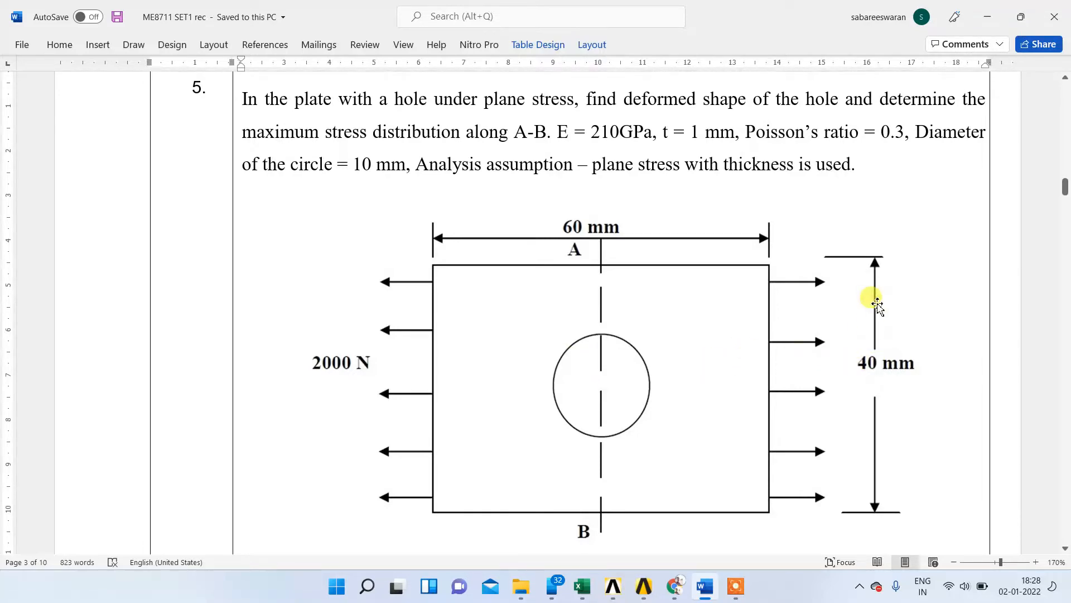
{"action": "key", "text": "alt+Tab"}
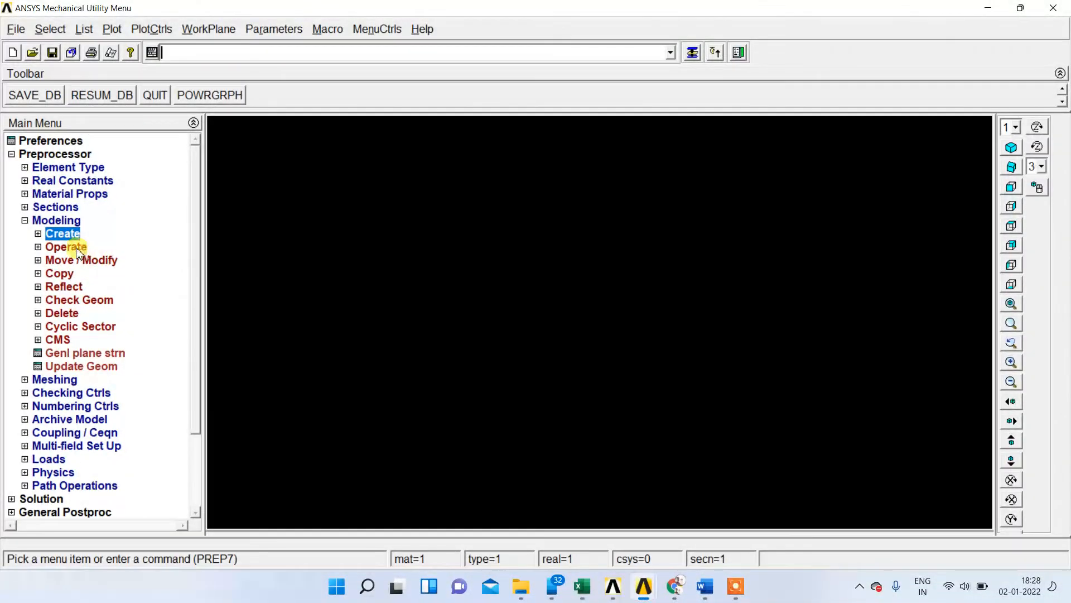
- Create a rectangular area by two corners from WP X 0, WP Y 0 with width 30 and height 20
{"action": "left_click", "coordinate": [63, 233]}
{"action": "left_click", "coordinate": [74, 273]}
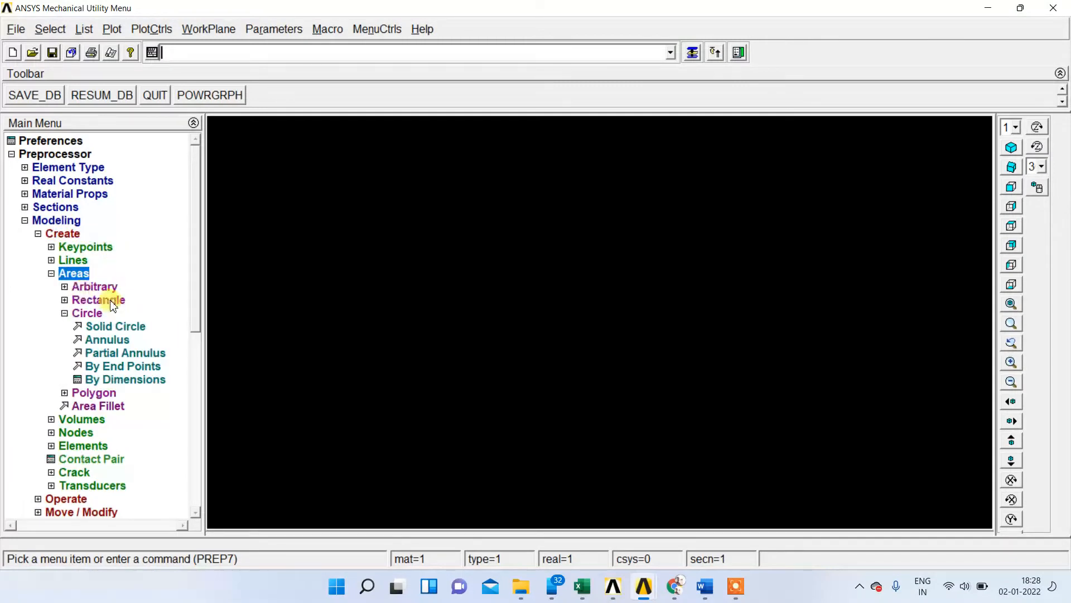
{"action": "left_click", "coordinate": [103, 301]}
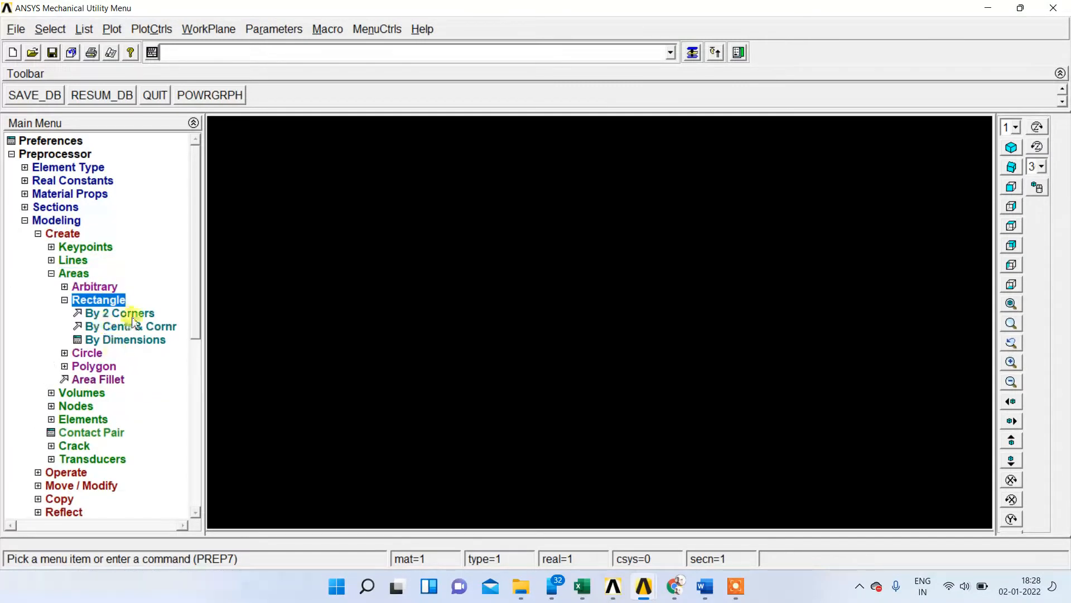
{"action": "left_click", "coordinate": [132, 315]}
{"action": "left_click_drag", "start_coordinate": [86, 279], "coordinate": [251, 226]}
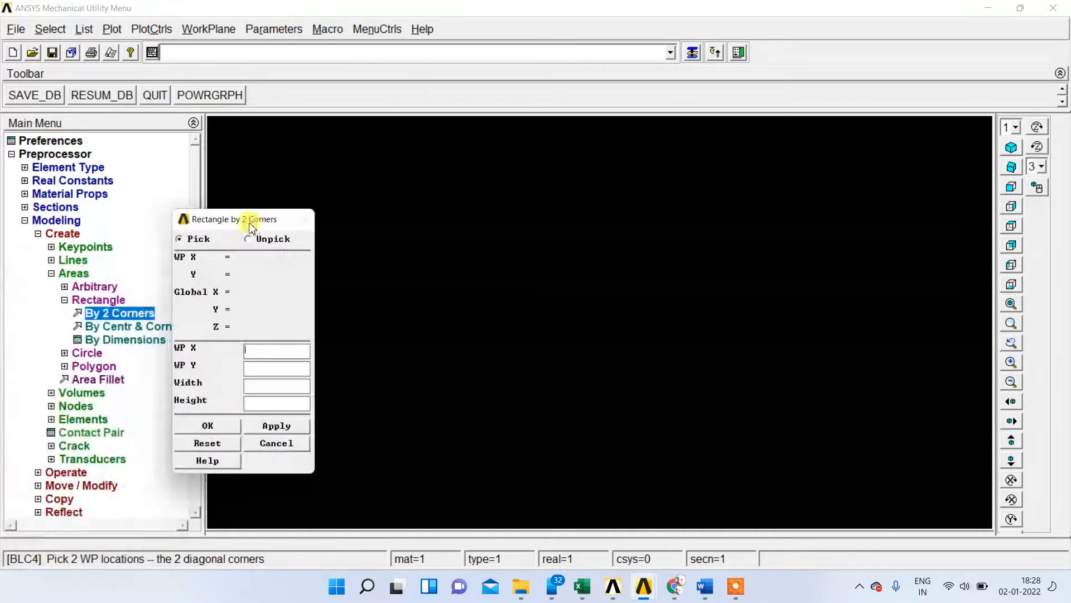
{"action": "type", "text": "0"}
{"action": "left_click", "coordinate": [271, 368]}
{"action": "type", "text": "0"}
{"action": "left_click", "coordinate": [266, 386]}
{"action": "type", "text": "30"}
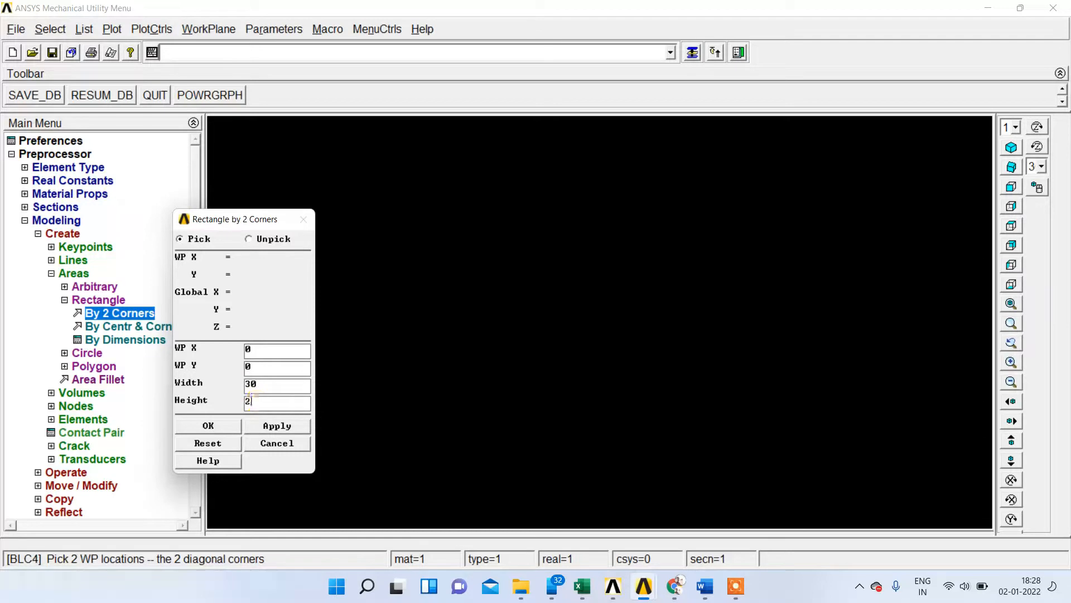
{"action": "left_click", "coordinate": [210, 426]}
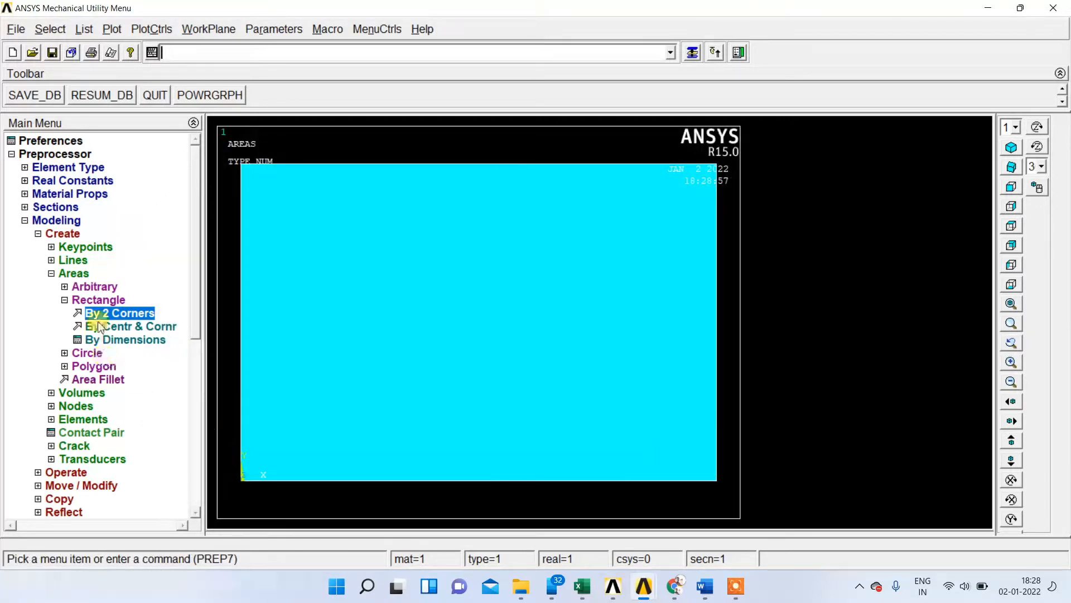
{"action": "right_click", "coordinate": [677, 335]}
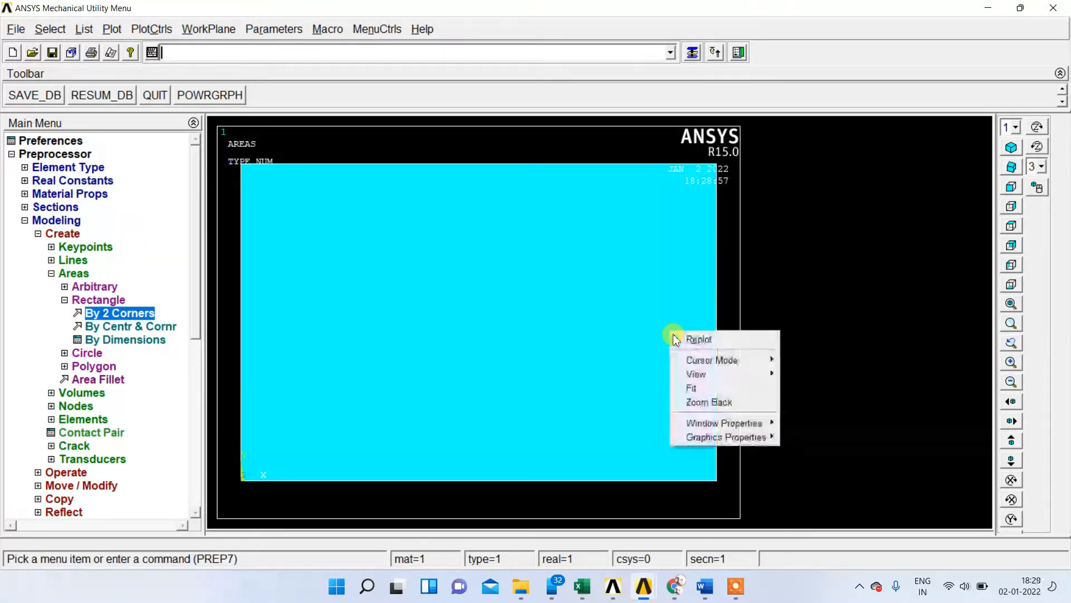
{"action": "left_click", "coordinate": [692, 387]}
- Check the hole diameter in the Word problem statement and create a solid circular area at WP X 0, WP Y 0 with radius 5
{"action": "left_click", "coordinate": [87, 353]}
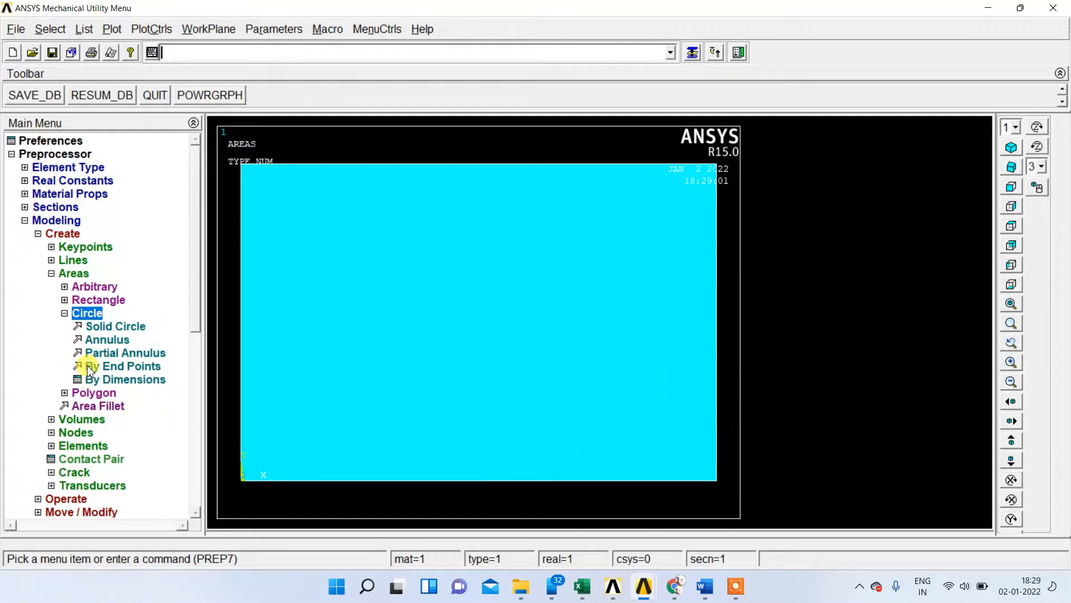
{"action": "left_click", "coordinate": [112, 327]}
{"action": "type", "text": "0"}
{"action": "left_click", "coordinate": [106, 430]}
{"action": "type", "text": "0"}
{"action": "left_click", "coordinate": [98, 444]}
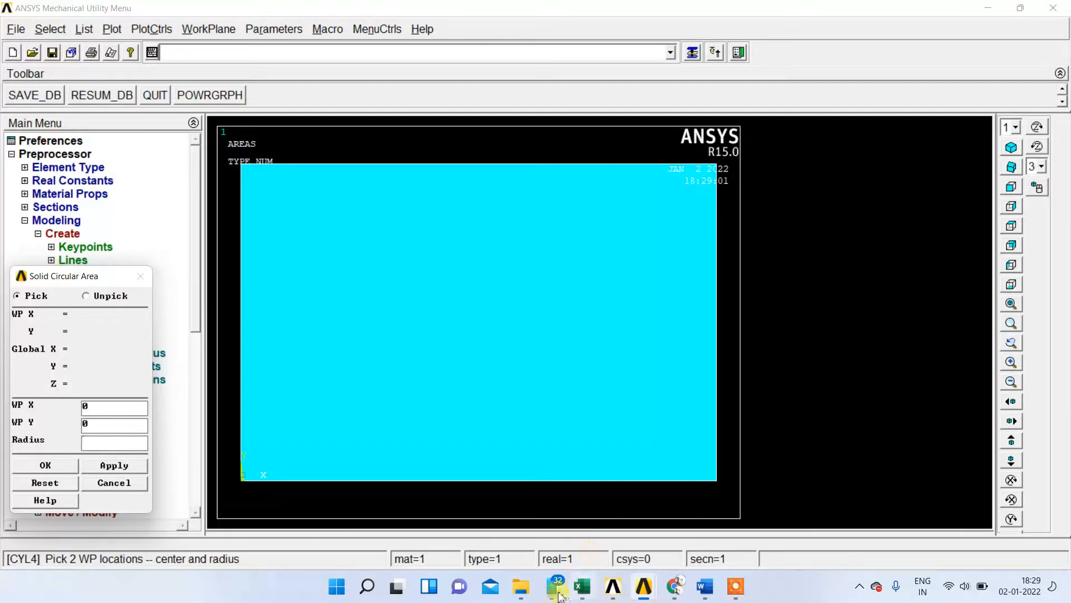
{"action": "left_click", "coordinate": [705, 586]}
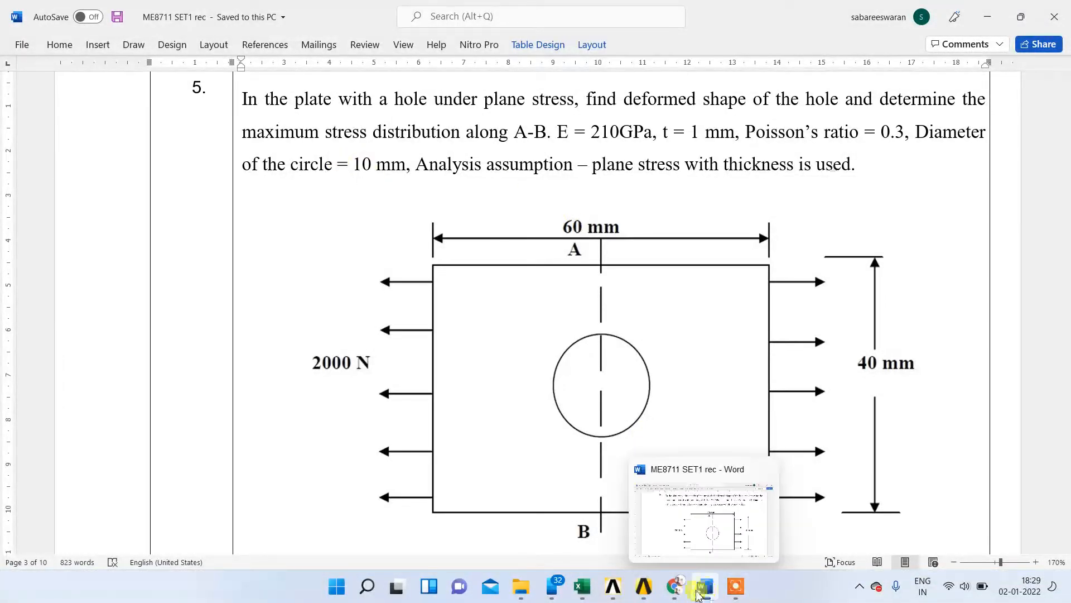
{"action": "left_click", "coordinate": [705, 588]}
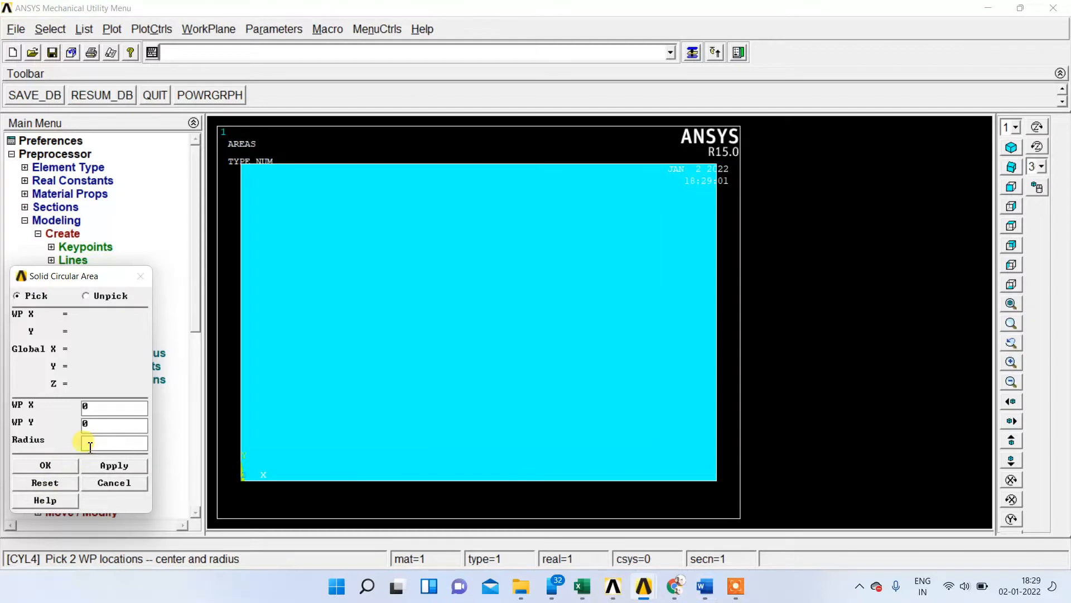
{"action": "type", "text": "50"}
{"action": "left_click", "coordinate": [43, 468]}
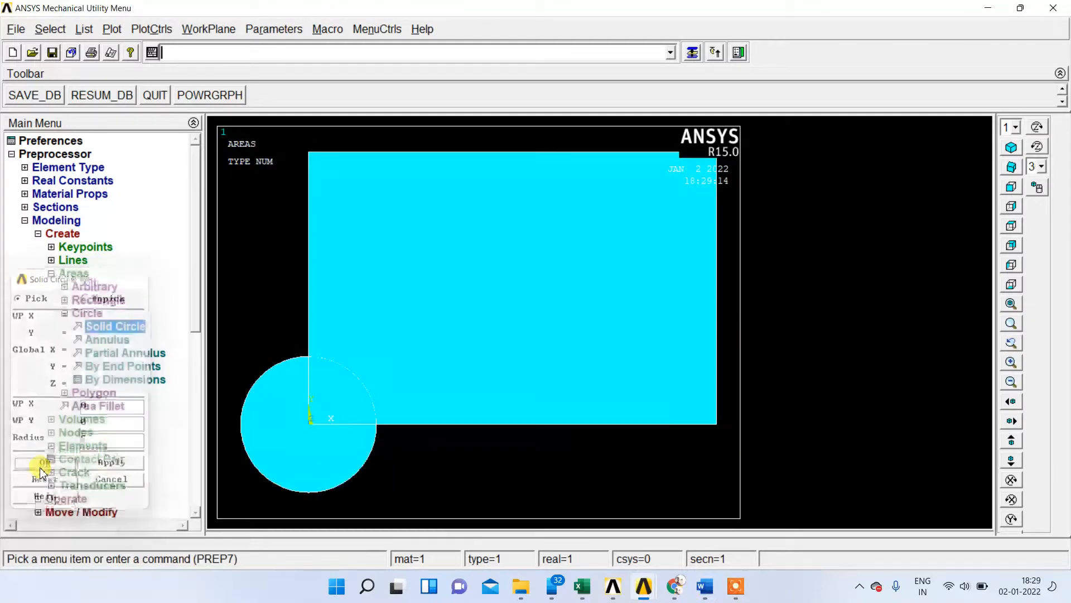
{"action": "left_click", "coordinate": [65, 313]}
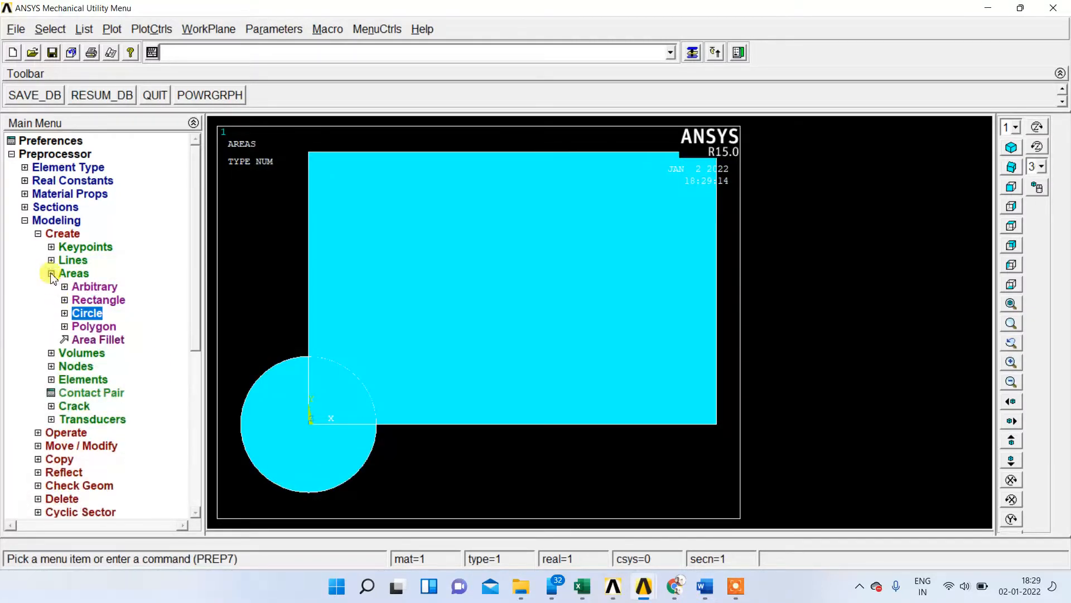
{"action": "left_click", "coordinate": [51, 275]}
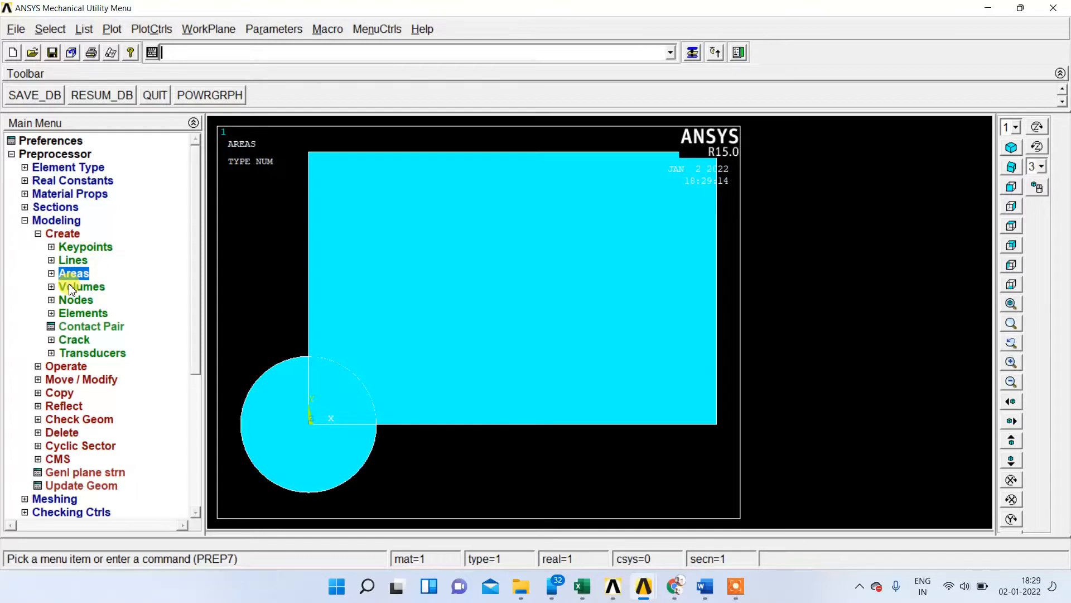
- Subtract the circular area from the rectangular area to cut the quarter hole at the plate's origin corner
{"action": "left_click", "coordinate": [74, 368]}
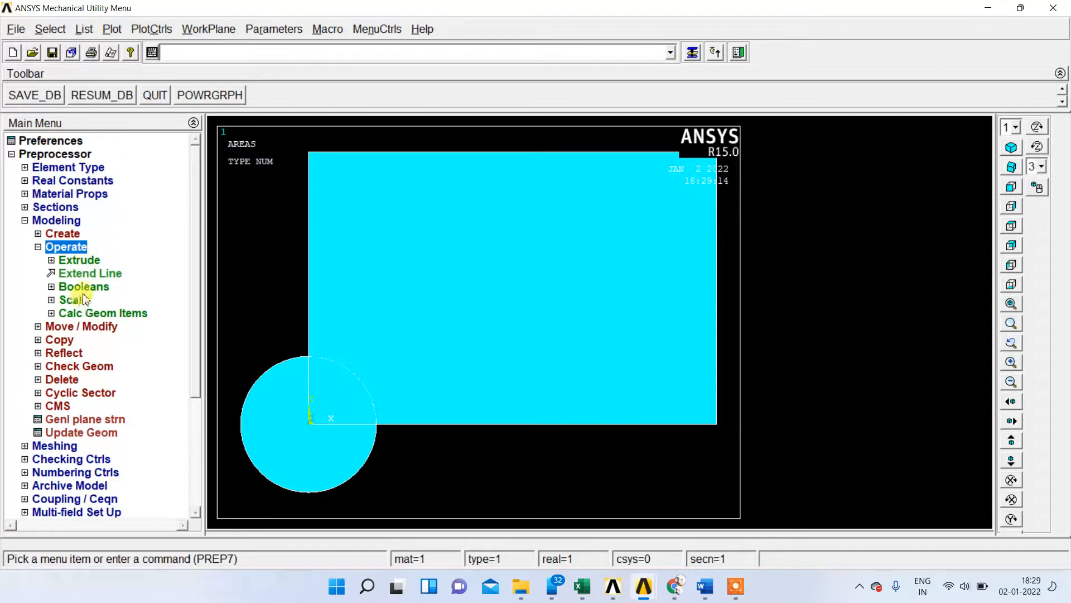
{"action": "left_click", "coordinate": [83, 287]}
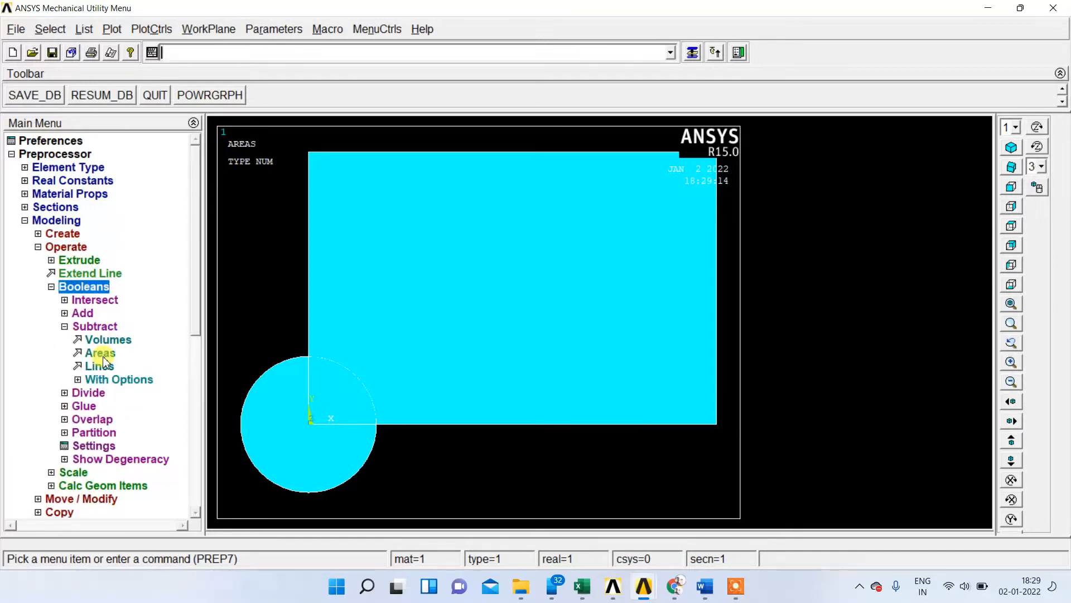
{"action": "left_click", "coordinate": [100, 353]}
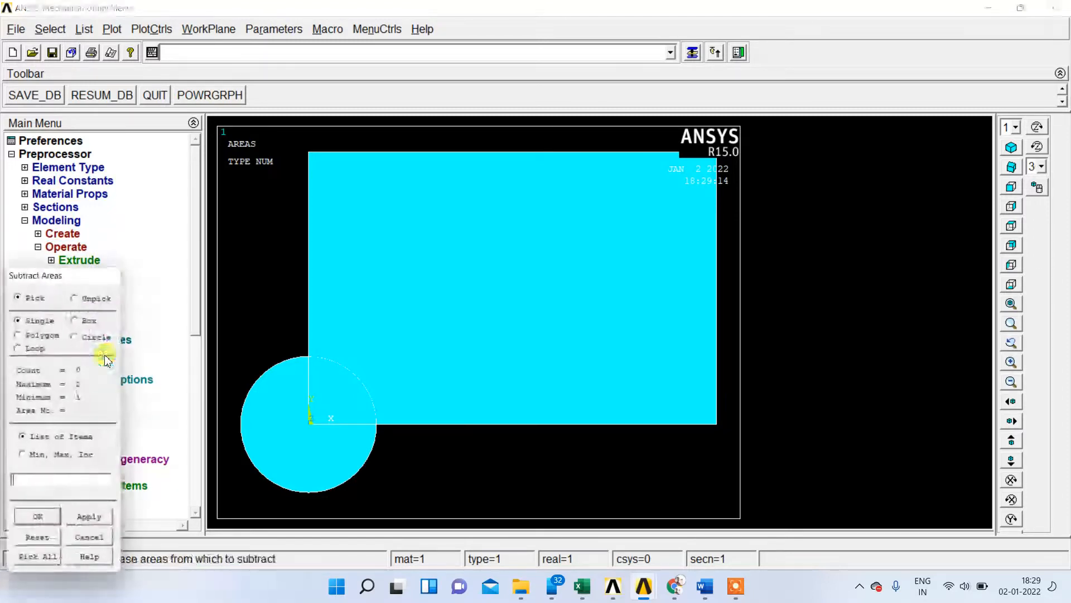
{"action": "left_click", "coordinate": [558, 276]}
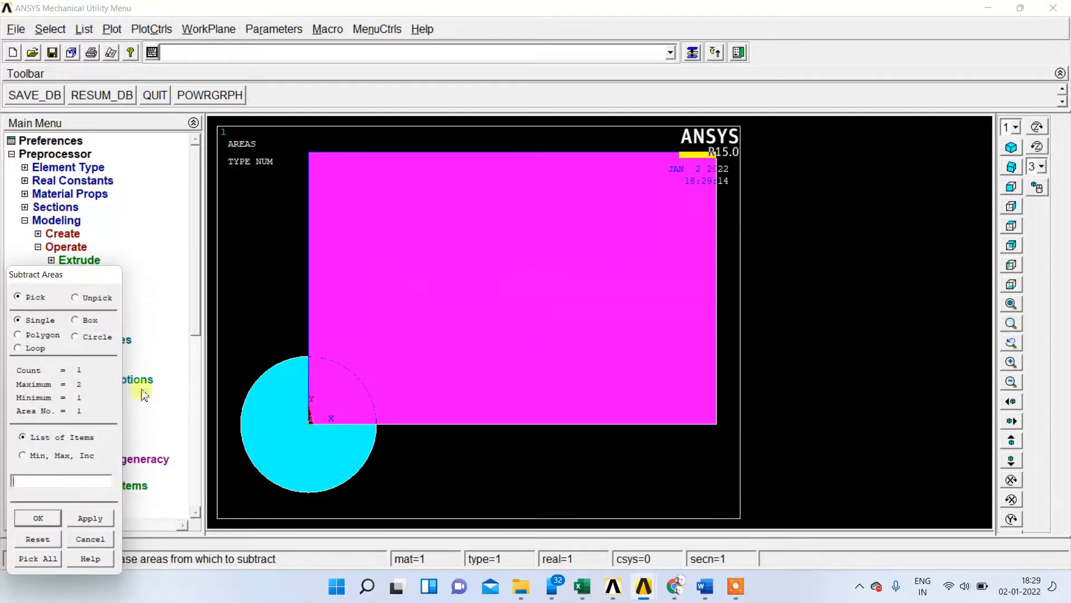
{"action": "left_click", "coordinate": [92, 518]}
{"action": "left_click", "coordinate": [250, 465]}
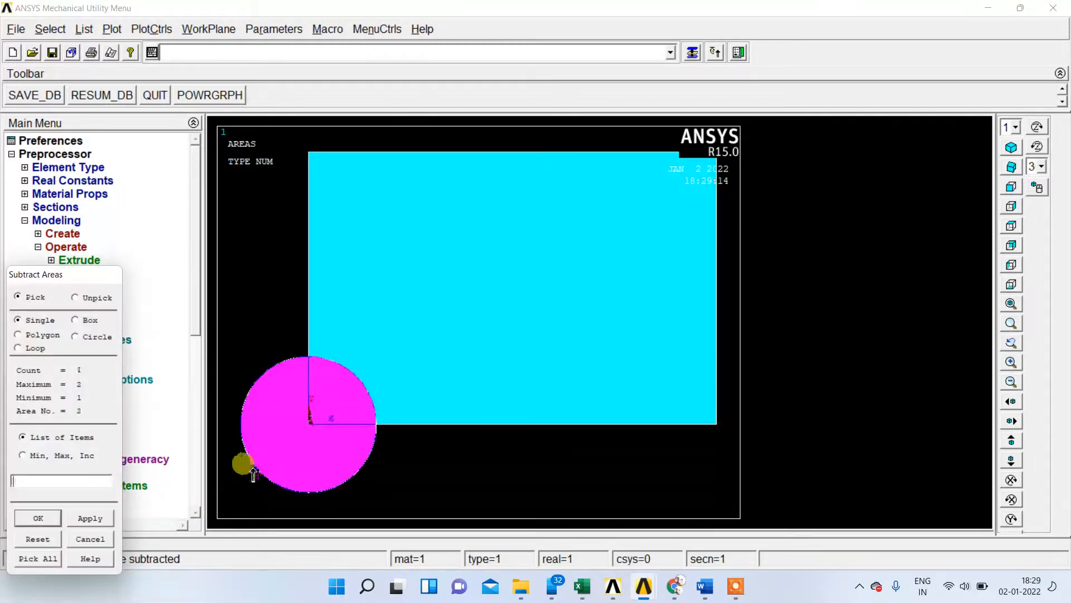
{"action": "left_click", "coordinate": [38, 520]}
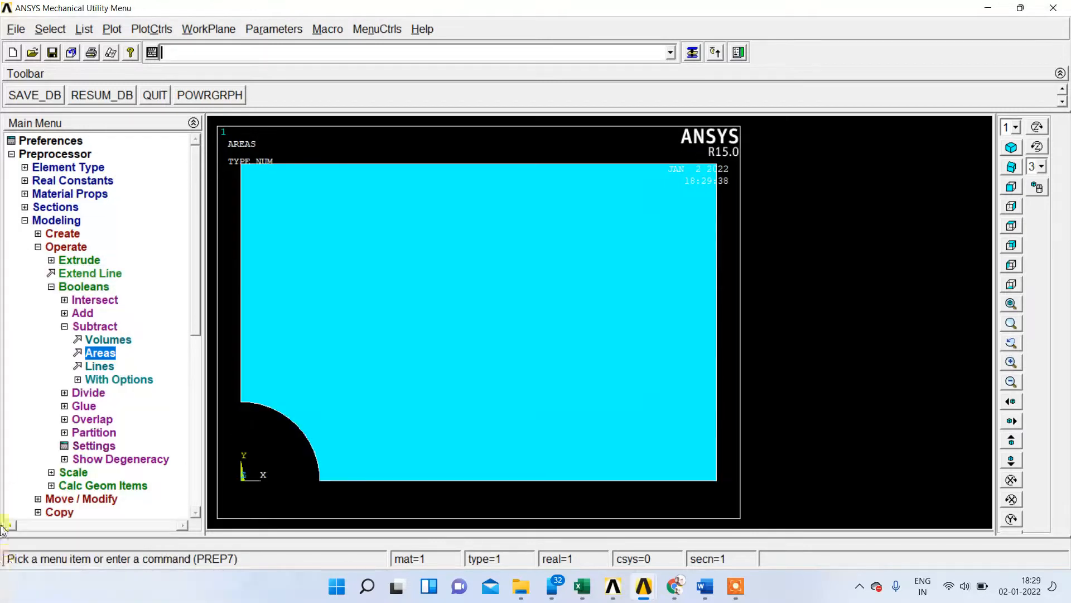
{"action": "left_click", "coordinate": [53, 287]}
{"action": "left_click", "coordinate": [52, 286]}
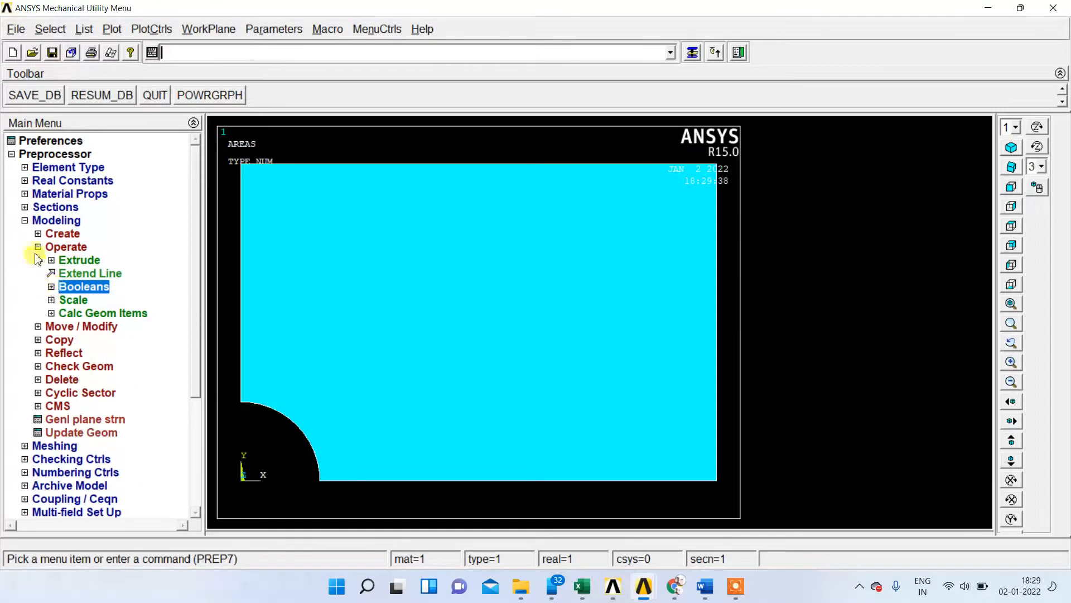
{"action": "left_click", "coordinate": [38, 247]}
{"action": "left_click", "coordinate": [24, 221]}
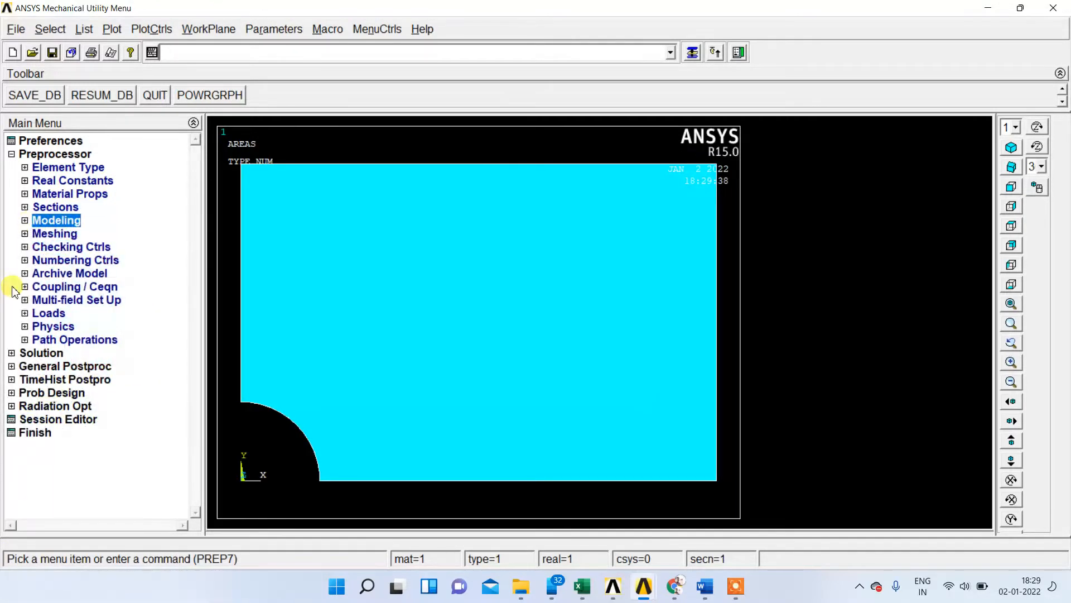
- Enable smart sizing at level 3 and mesh all areas of the quarter plate with free quadrilateral elements
{"action": "left_click", "coordinate": [55, 233]}
{"action": "left_click", "coordinate": [71, 260]}
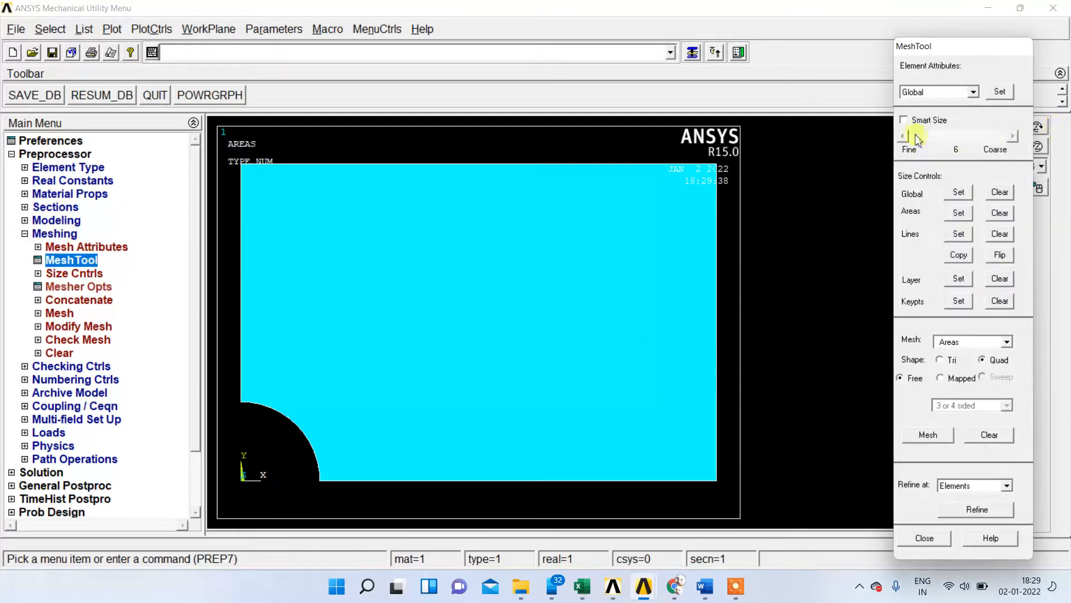
{"action": "left_click", "coordinate": [922, 120]}
{"action": "left_click_drag", "start_coordinate": [970, 136], "coordinate": [941, 138]}
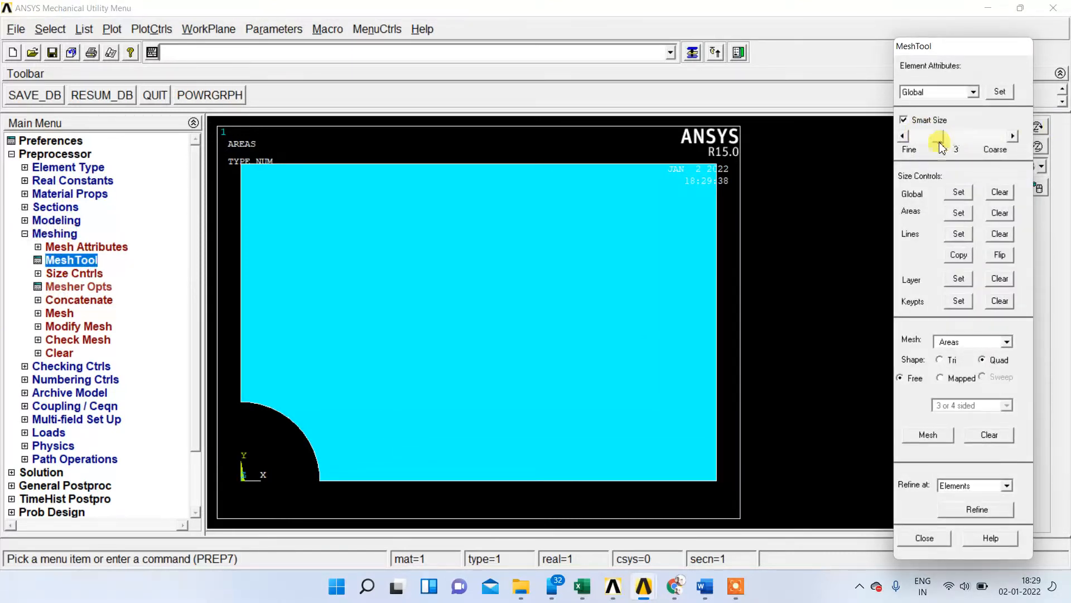
{"action": "left_click", "coordinate": [928, 436]}
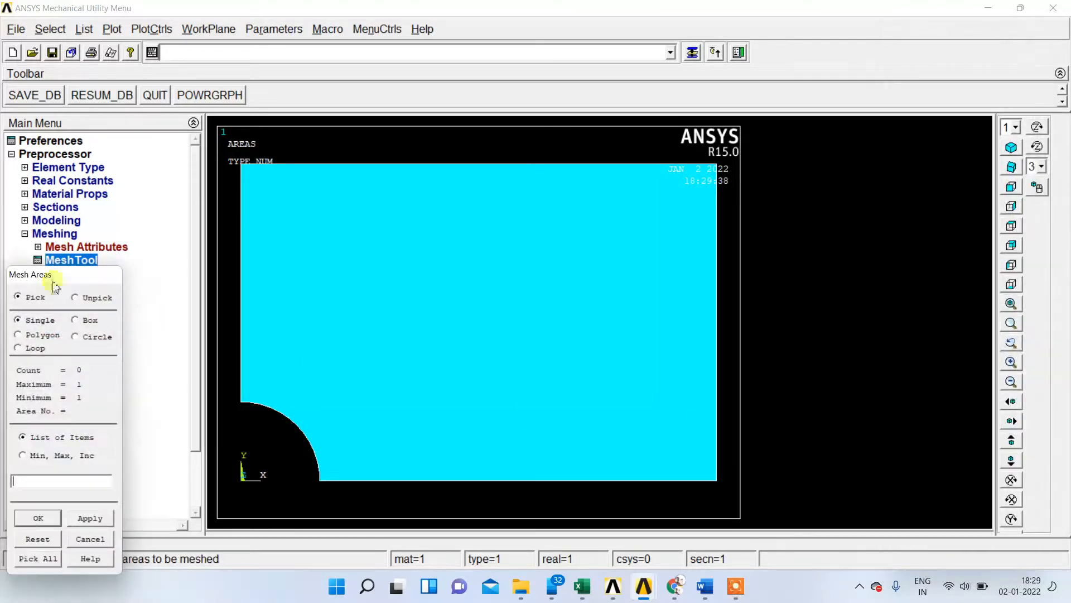
{"action": "left_click_drag", "start_coordinate": [43, 274], "coordinate": [265, 114]}
{"action": "left_click", "coordinate": [240, 401]}
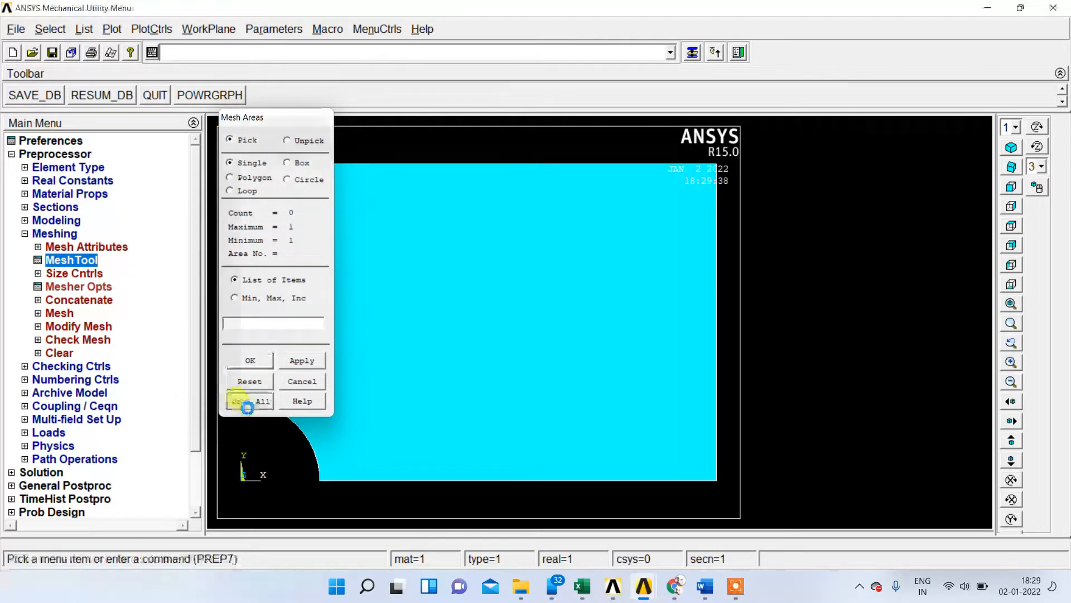
{"action": "left_click", "coordinate": [204, 106]}
{"action": "left_click", "coordinate": [25, 233]}
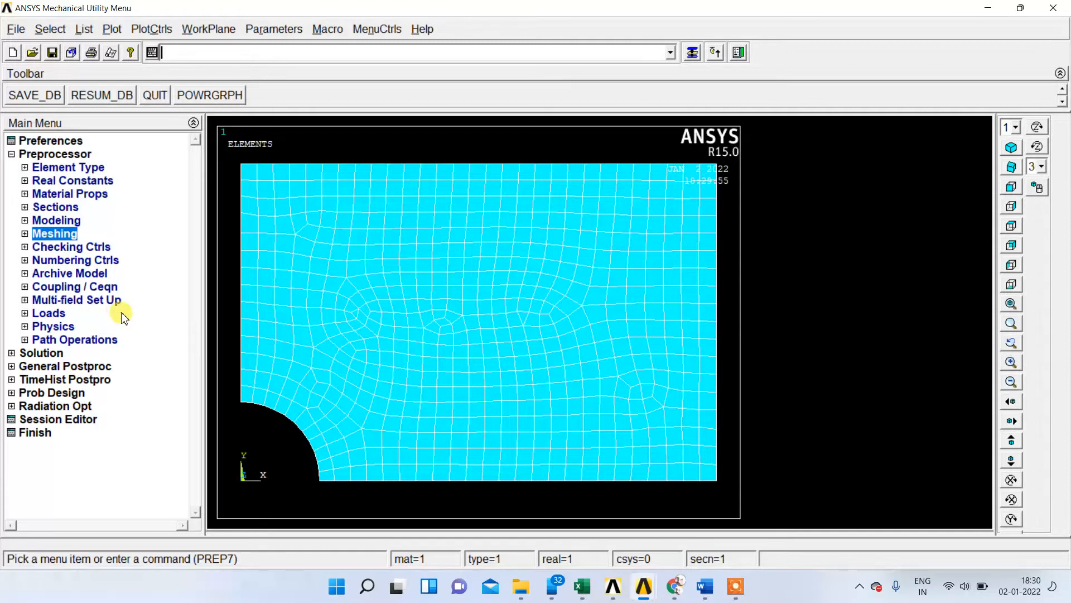
- Apply symmetry displacement boundary conditions on the quarter plate's left vertical and lower horizontal lines adjoining the hole
{"action": "left_click", "coordinate": [44, 313]}
{"action": "left_click", "coordinate": [72, 366]}
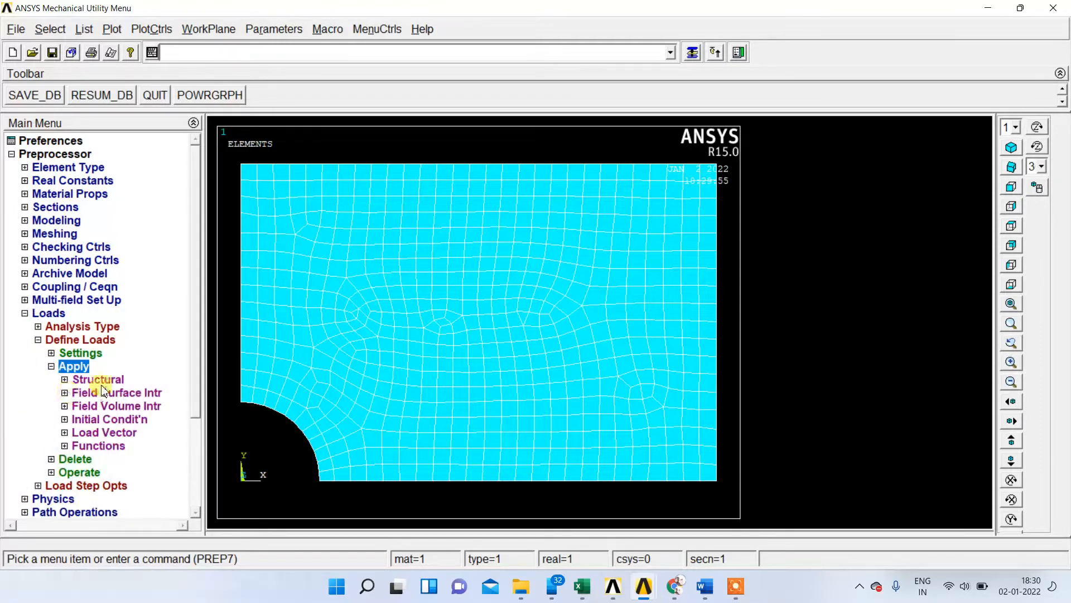
{"action": "left_click", "coordinate": [78, 380]}
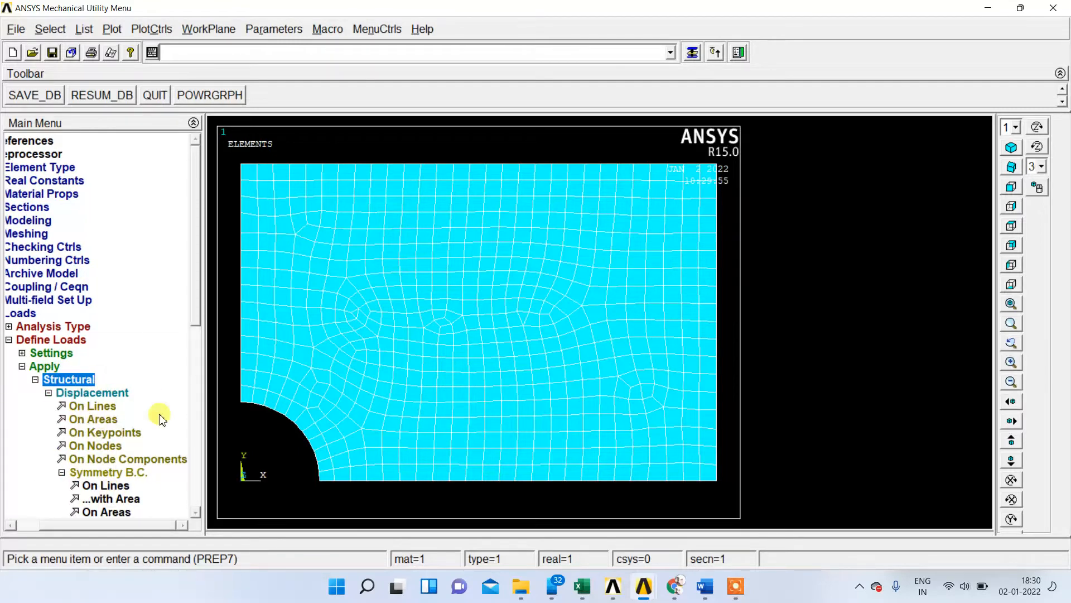
{"action": "scroll", "coordinate": [184, 368], "scroll_direction": "down", "scroll_amount": 2}
{"action": "scroll", "coordinate": [180, 377], "scroll_direction": "down", "scroll_amount": 2}
{"action": "left_click", "coordinate": [61, 366]}
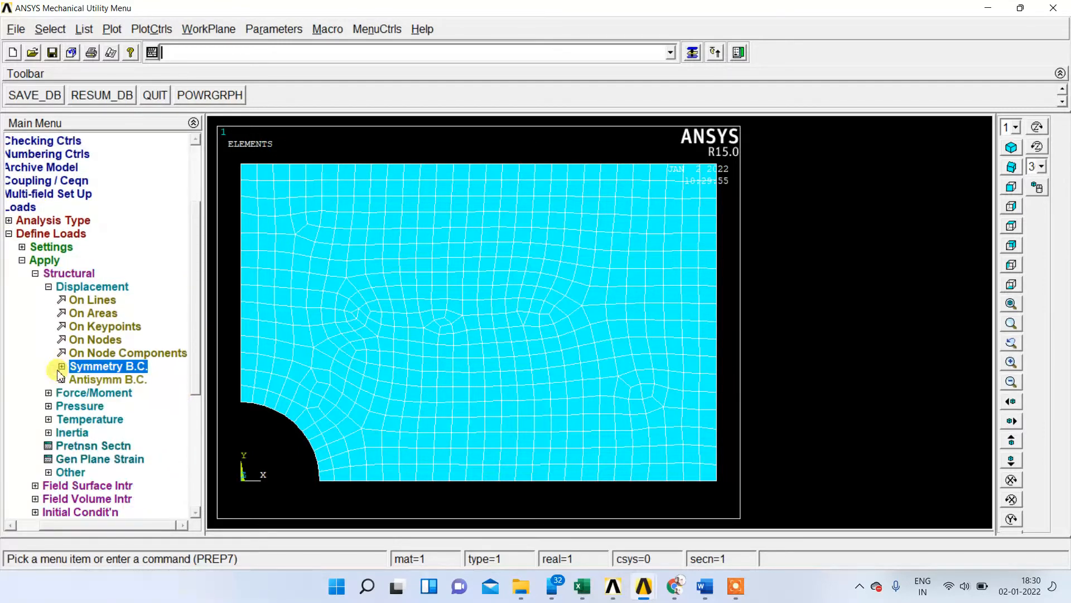
{"action": "left_click", "coordinate": [114, 366]}
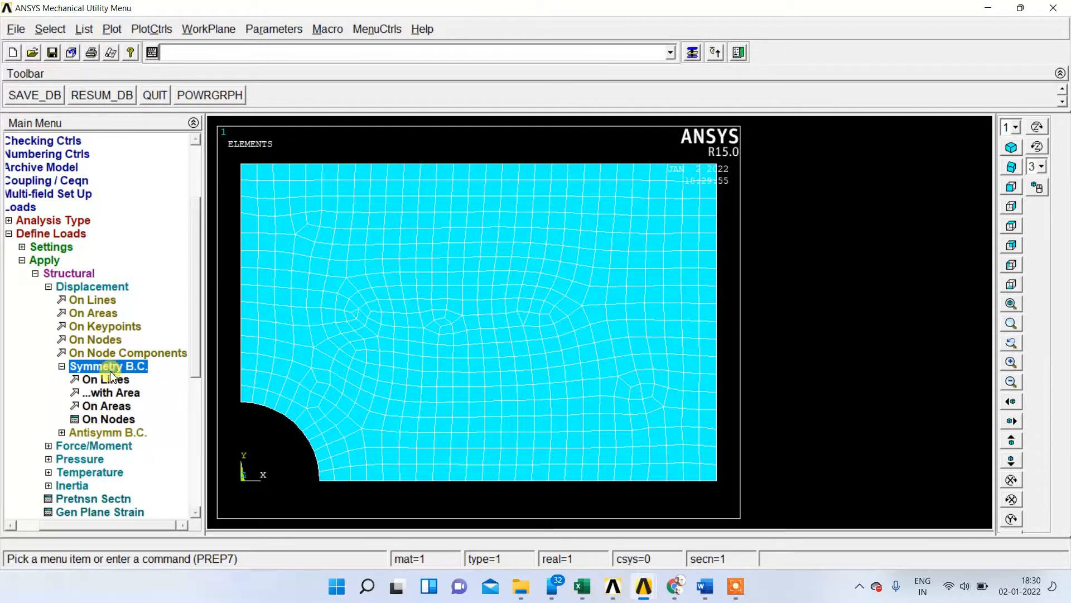
{"action": "left_click", "coordinate": [111, 379]}
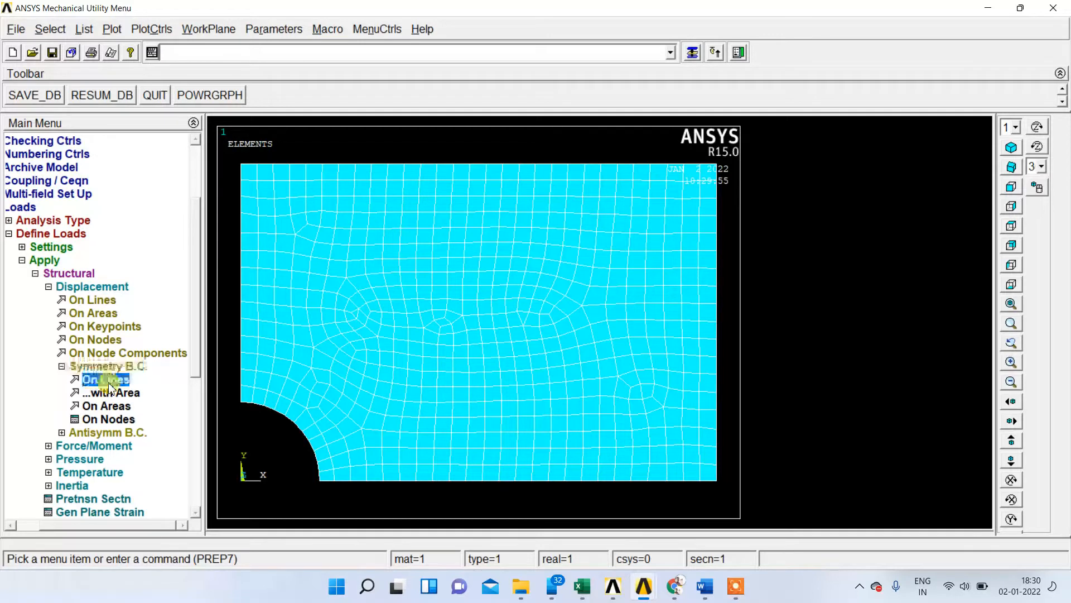
{"action": "left_click", "coordinate": [240, 325]}
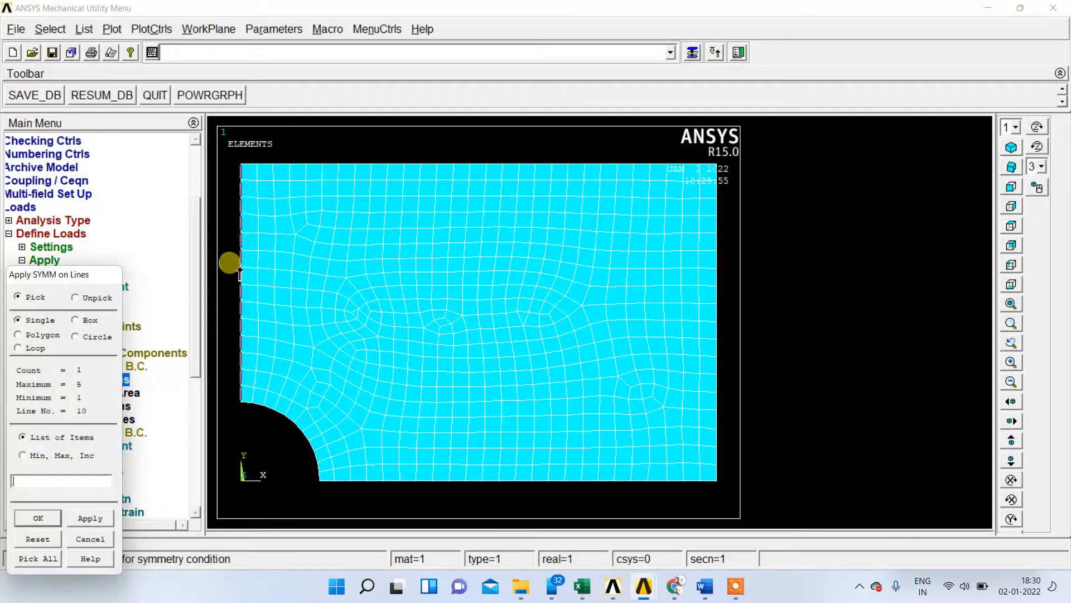
{"action": "left_click", "coordinate": [591, 487]}
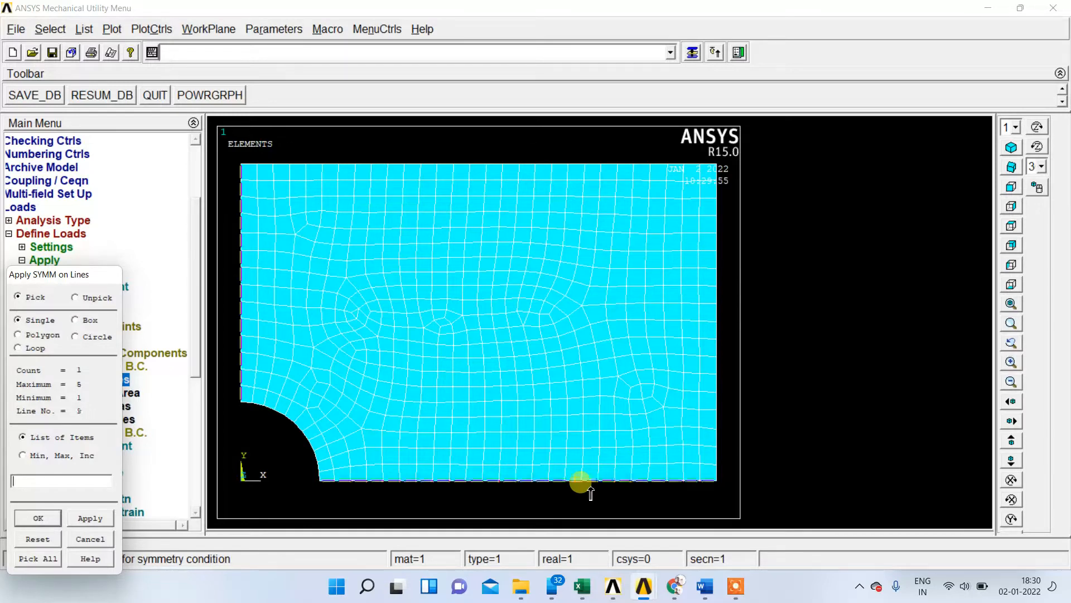
{"action": "left_click", "coordinate": [40, 521]}
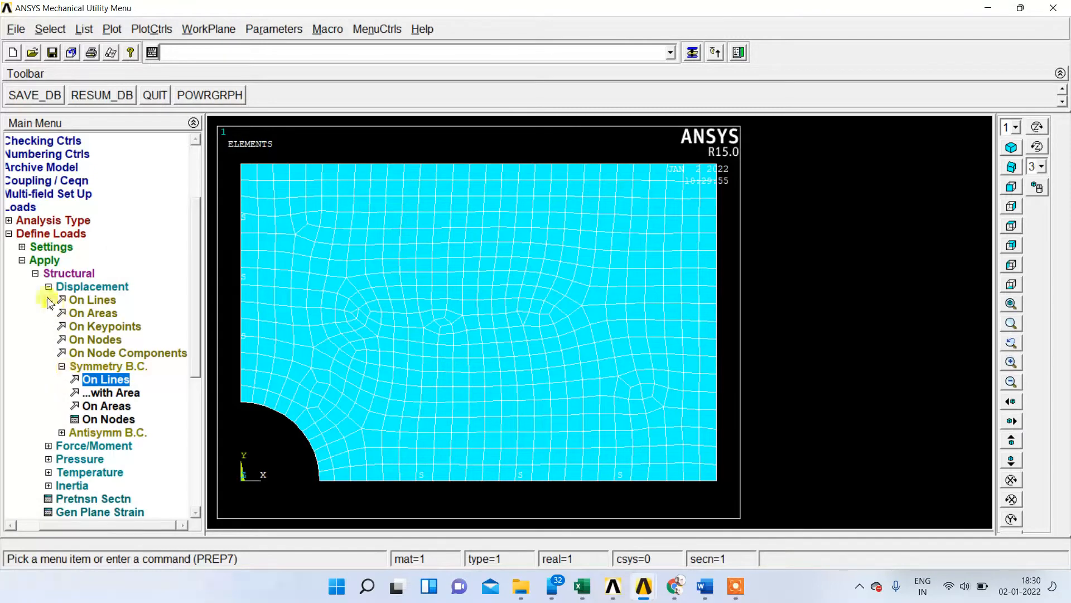
{"action": "left_click", "coordinate": [48, 288]}
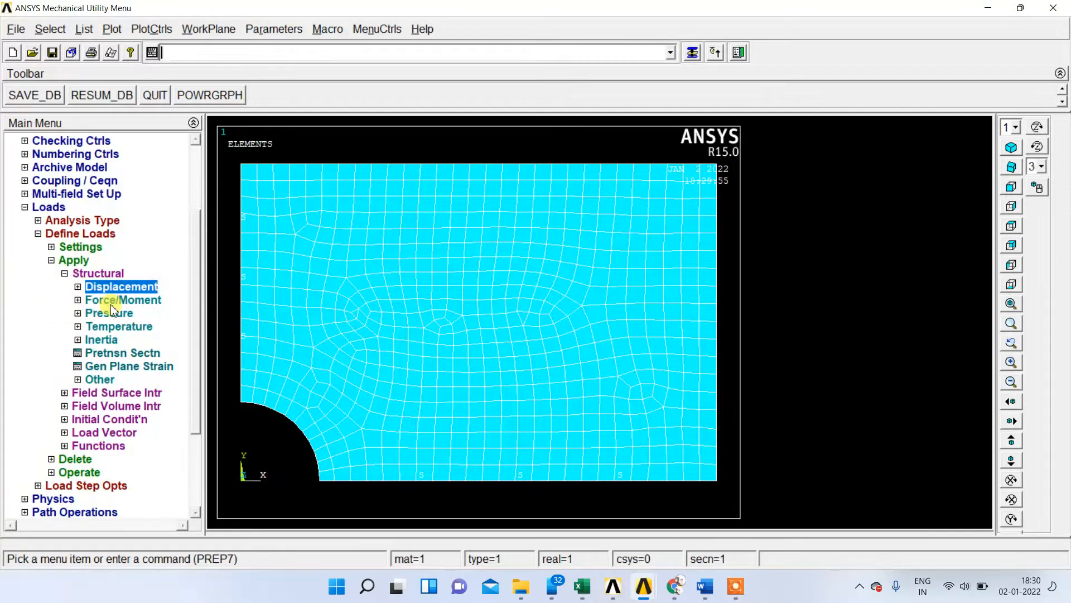